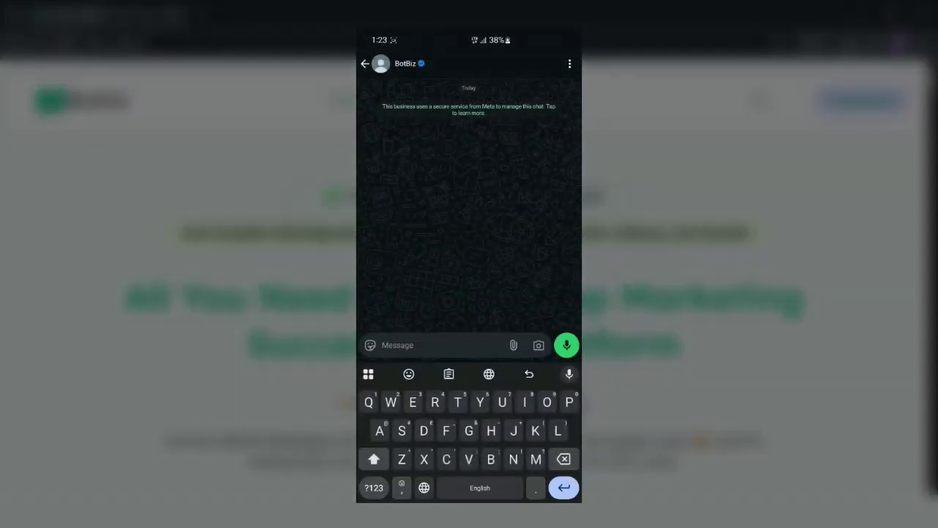
# Send 'Hi' to the BotBiz chat and reply with Blogs from the Details list
pyautogui.write('Hi')
pyautogui.click(565, 345)
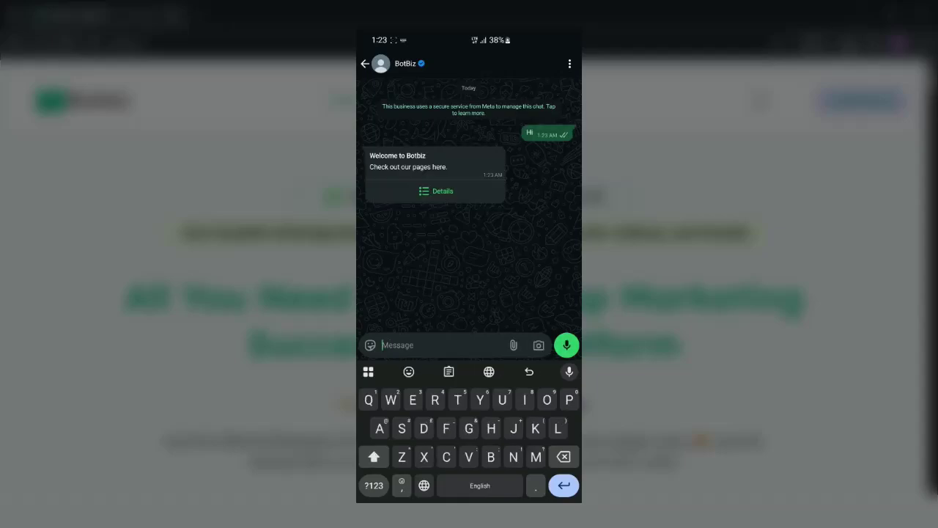
pyautogui.click(436, 191)
pyautogui.click(374, 377)
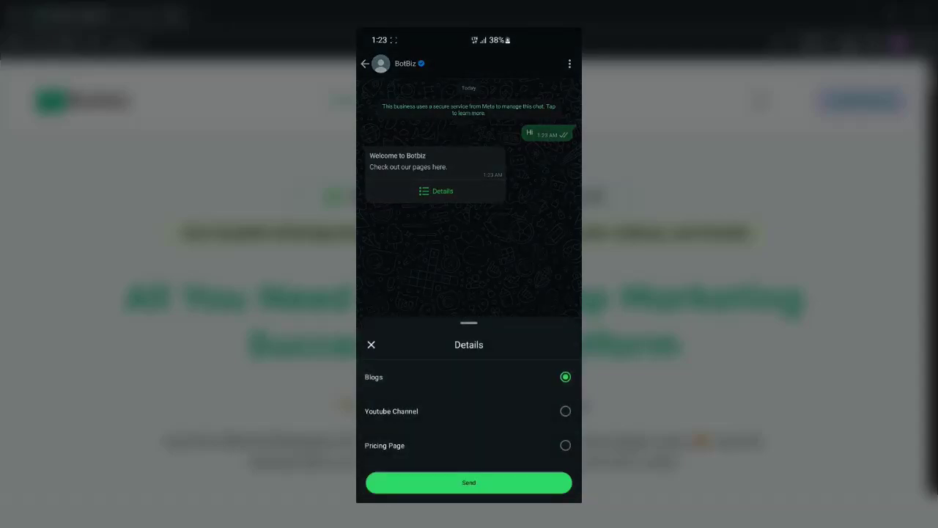
pyautogui.click(469, 481)
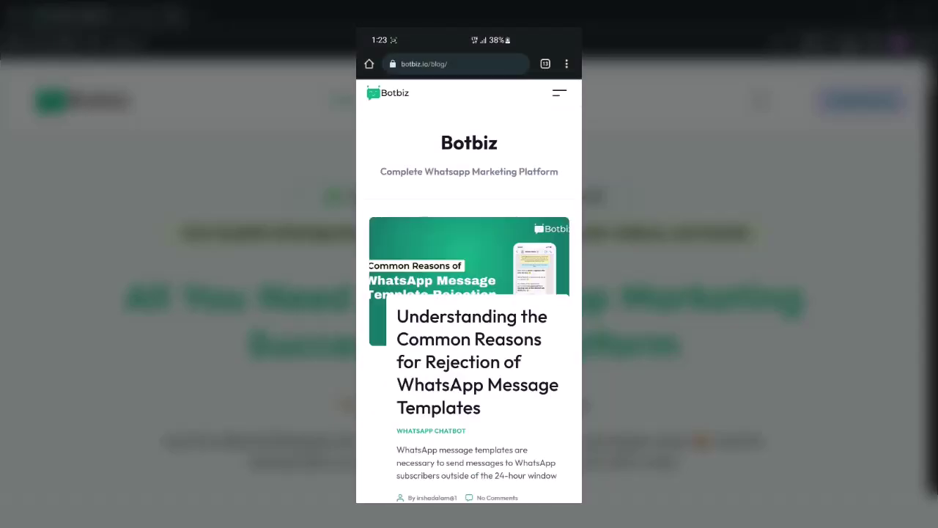
# Scroll through the Botbiz blog posts, then return to the WhatsApp chat
pyautogui.scroll(-10, 469, 293)
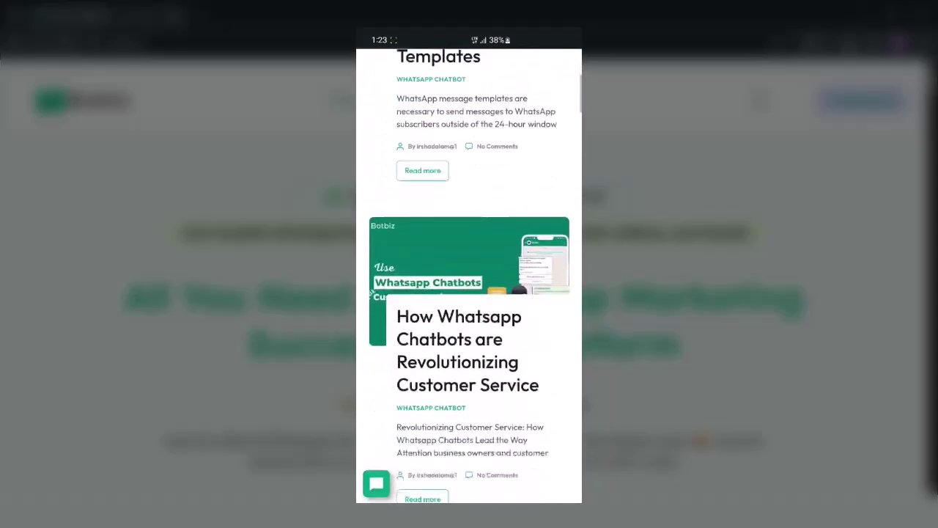
pyautogui.scroll(-10, 469, 293)
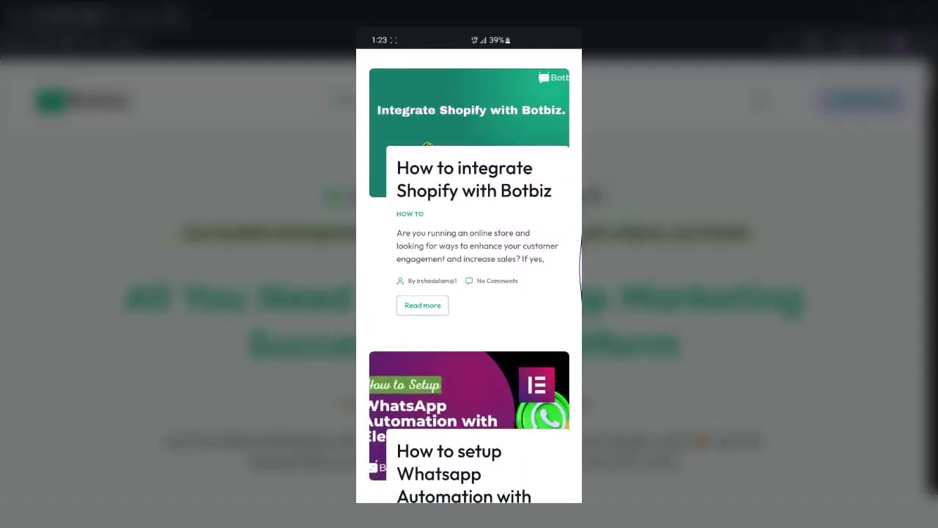
pyautogui.press('Escape')
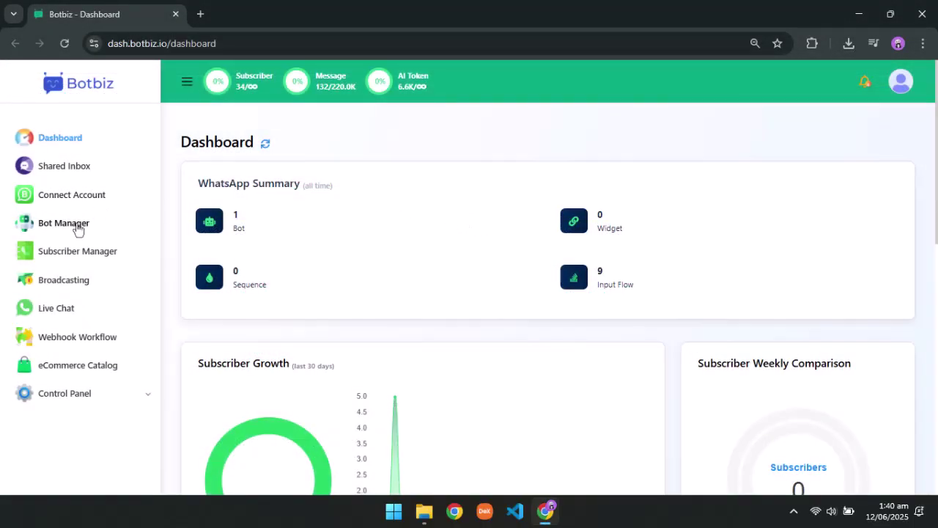
# Open the WhatsApp Bot Manager, passing through Connect Account and back
pyautogui.click(78, 226)
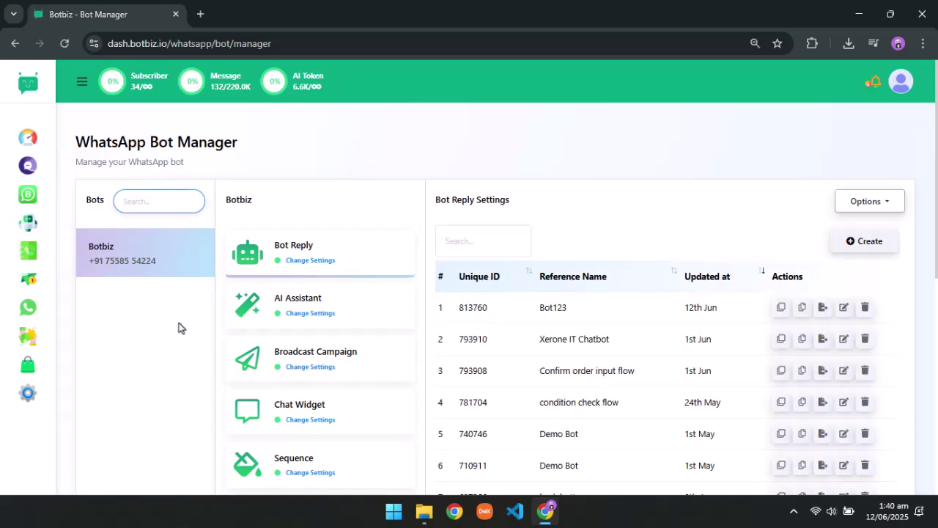
pyautogui.click(27, 194)
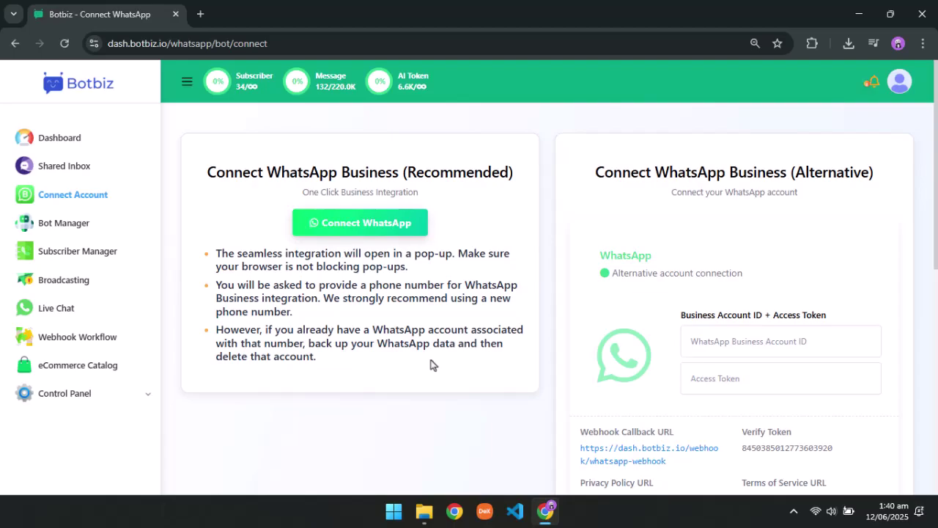
pyautogui.click(78, 229)
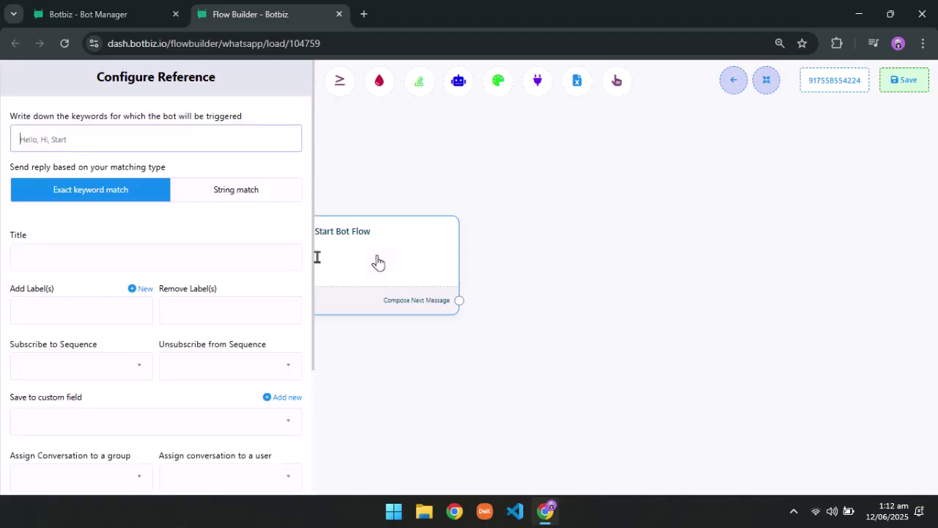
# Set the start trigger to the exact keyword 'hi', title it Bot123, and save
pyautogui.click(77, 139)
pyautogui.write('hi')
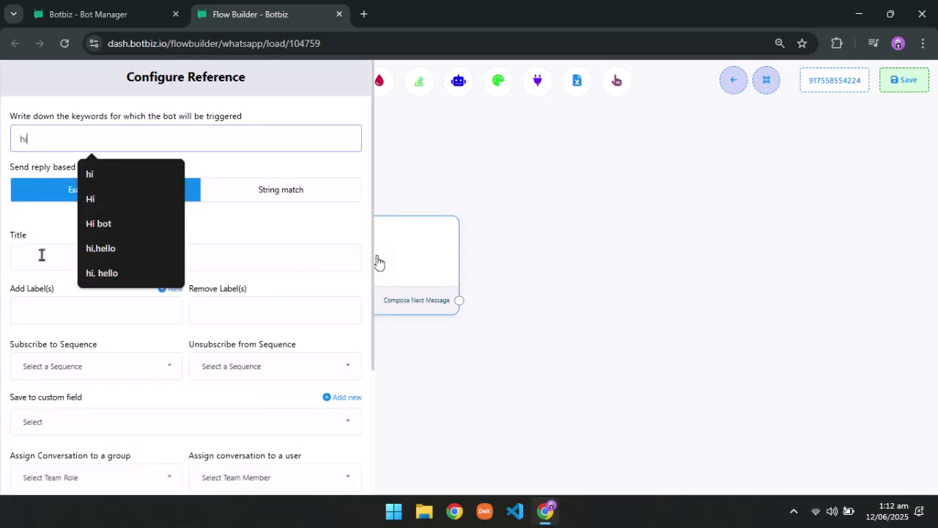
pyautogui.click(268, 260)
pyautogui.write('Bot123')
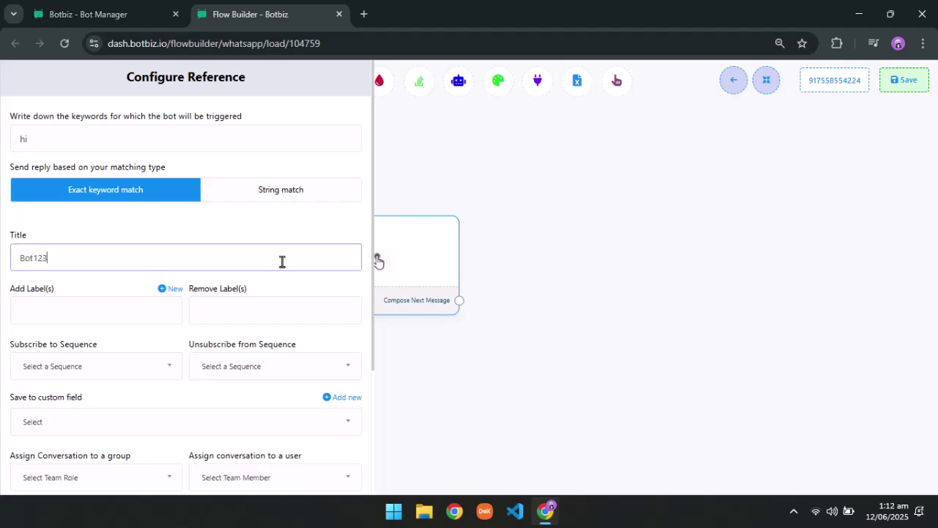
pyautogui.scroll(-3, 281, 262)
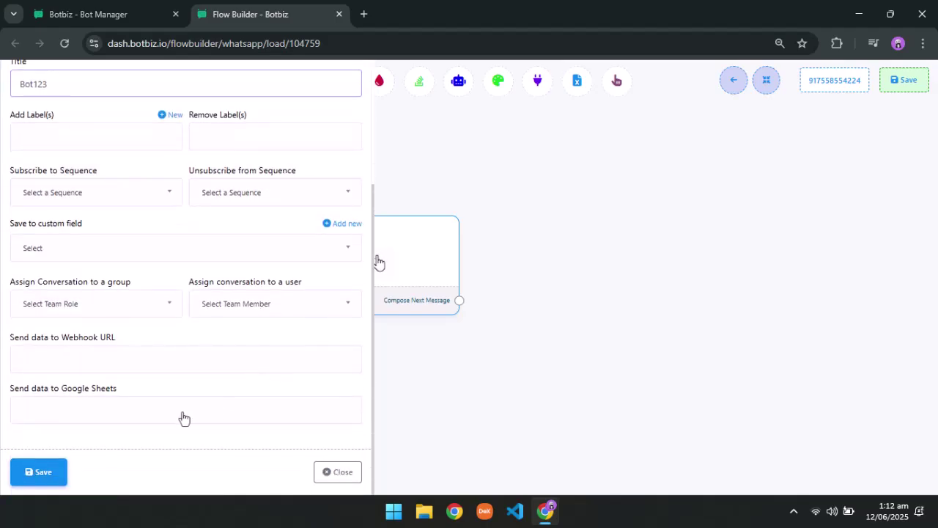
pyautogui.click(37, 472)
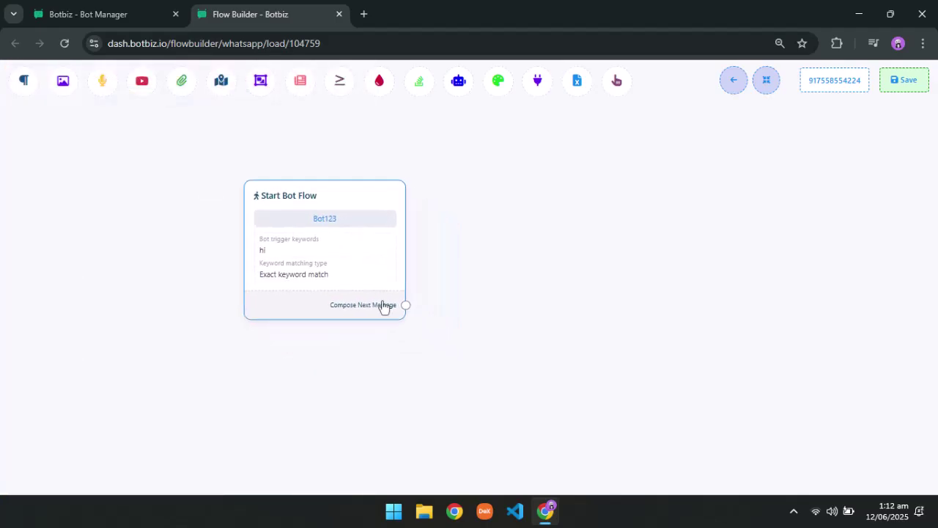
# Add an Interactive message node after Start Bot Flow
pyautogui.moveTo(405, 306); pyautogui.dragTo(495, 217)
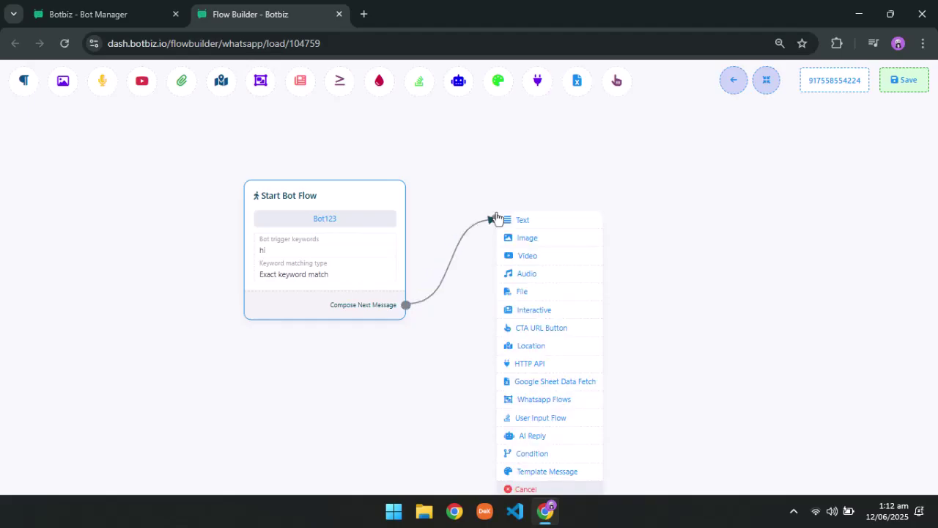
pyautogui.click(538, 313)
pyautogui.moveTo(619, 391); pyautogui.dragTo(533, 255)
# Give the Interactive message header 'Welcome to Botbiz' and body 'Check out our pages here.', then save
pyautogui.doubleClick(530, 255)
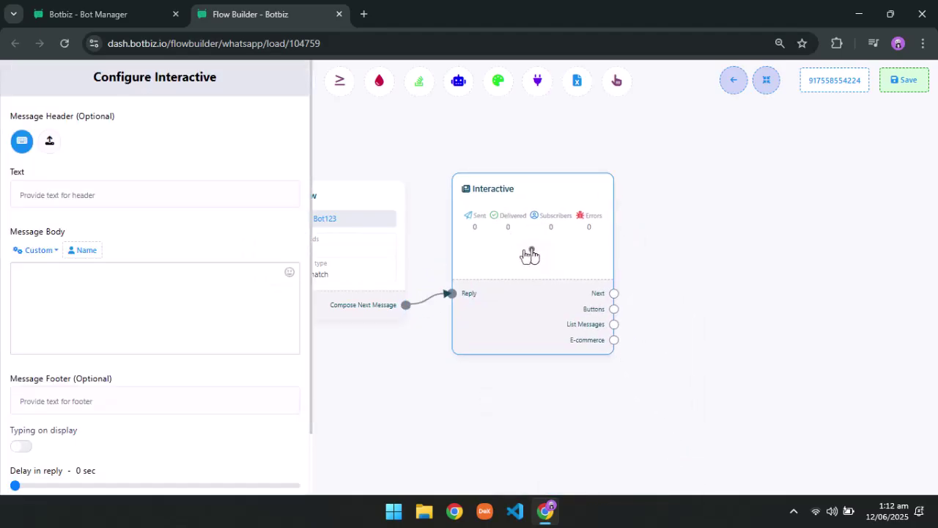
pyautogui.click(103, 192)
pyautogui.write('Welcome to Botbiz')
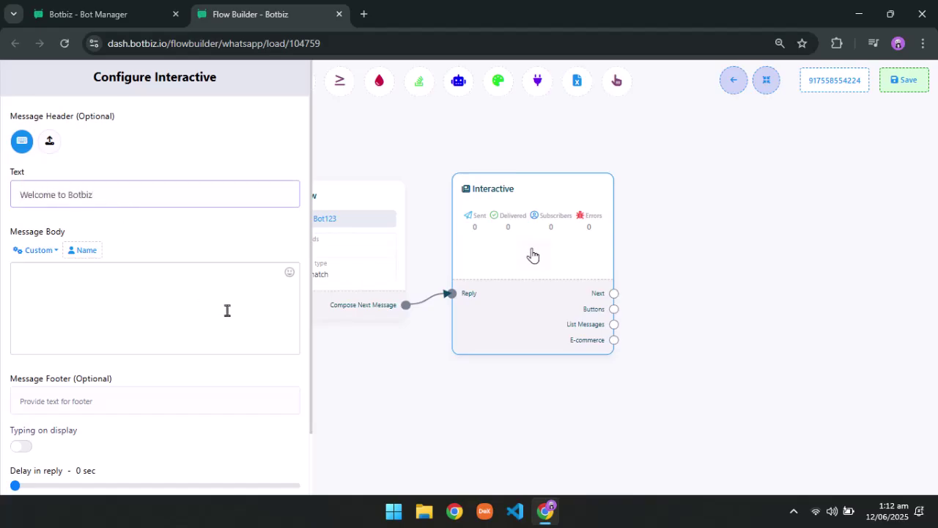
pyautogui.click(228, 299)
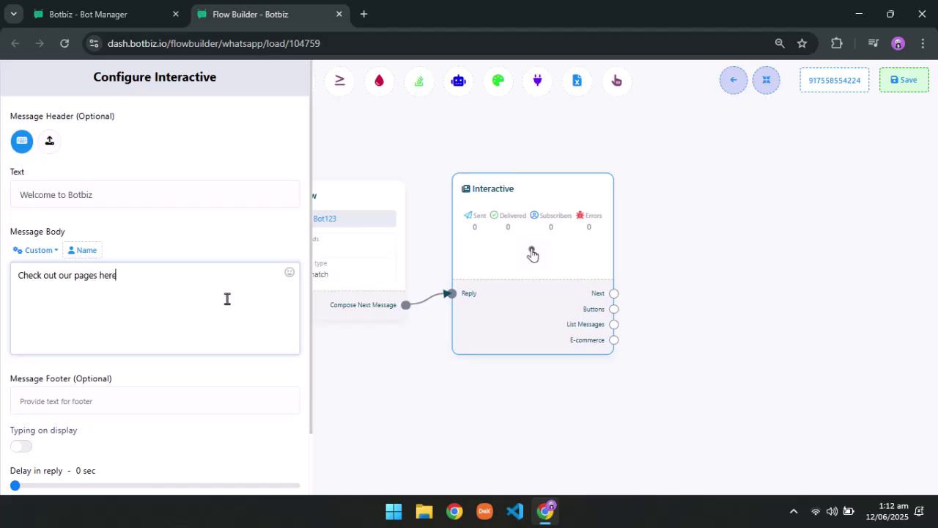
pyautogui.write('.')
pyautogui.scroll(-2, 227, 315)
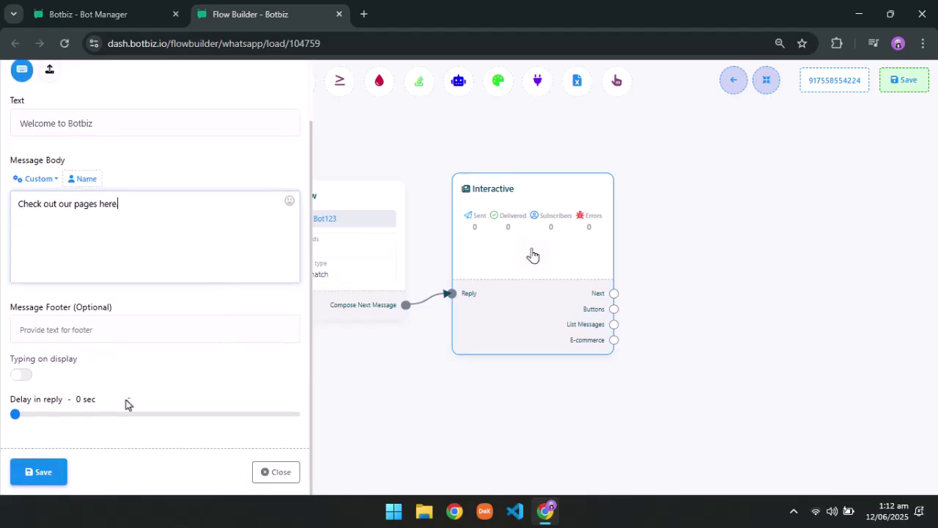
pyautogui.click(63, 475)
# Add a List Messages reply with Quick Reply, Section and three Row nodes
pyautogui.moveTo(611, 311)
pyautogui.mouseDown()
pyautogui.moveTo(561, 289)
pyautogui.moveTo(598, 297)
pyautogui.mouseUp()
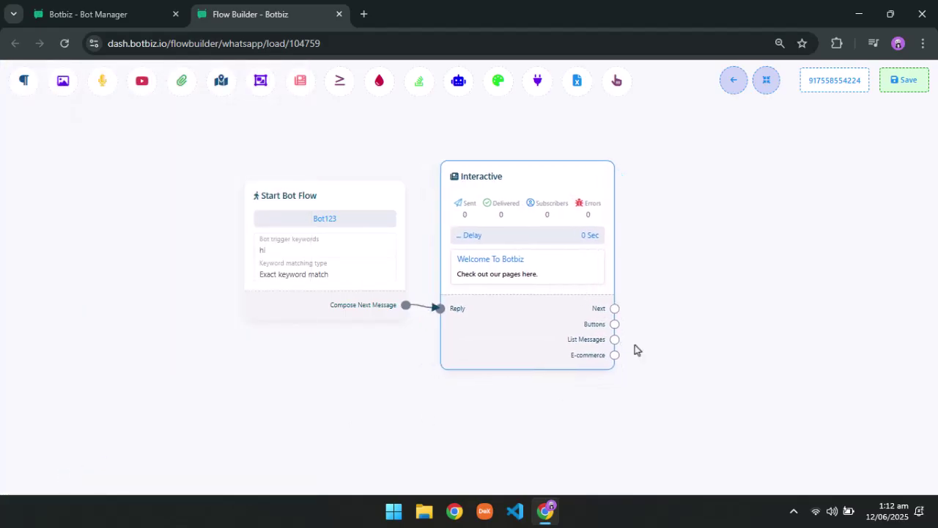
pyautogui.moveTo(634, 348); pyautogui.dragTo(533, 357)
pyautogui.moveTo(588, 341); pyautogui.dragTo(650, 238)
pyautogui.moveTo(737, 368); pyautogui.dragTo(565, 373)
pyautogui.click(766, 80)
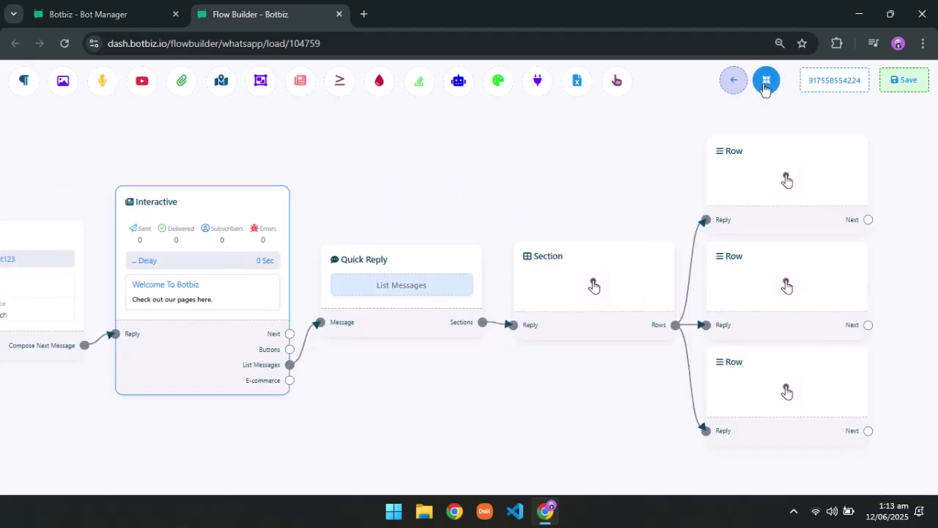
pyautogui.scroll(-2, 570, 235)
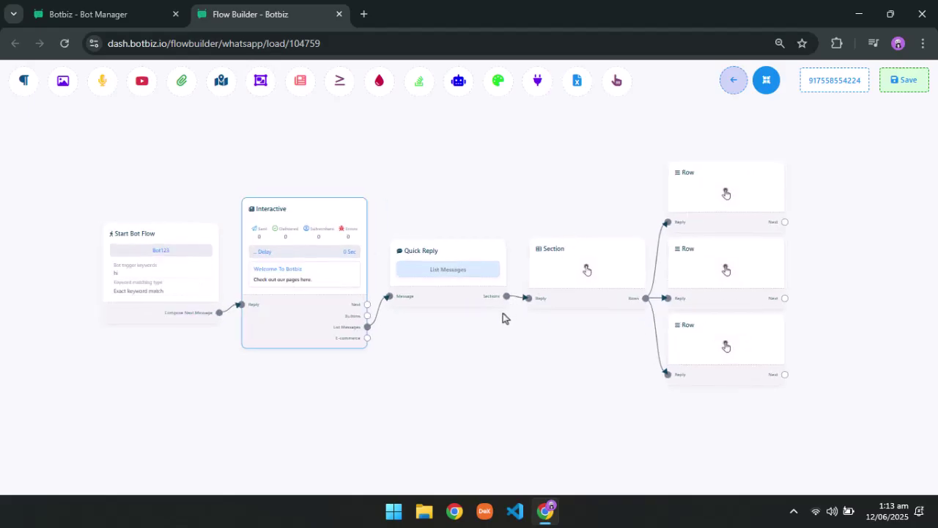
pyautogui.moveTo(502, 316); pyautogui.dragTo(599, 329)
# Name the Quick Reply button 'Details' and save
pyautogui.doubleClick(518, 264)
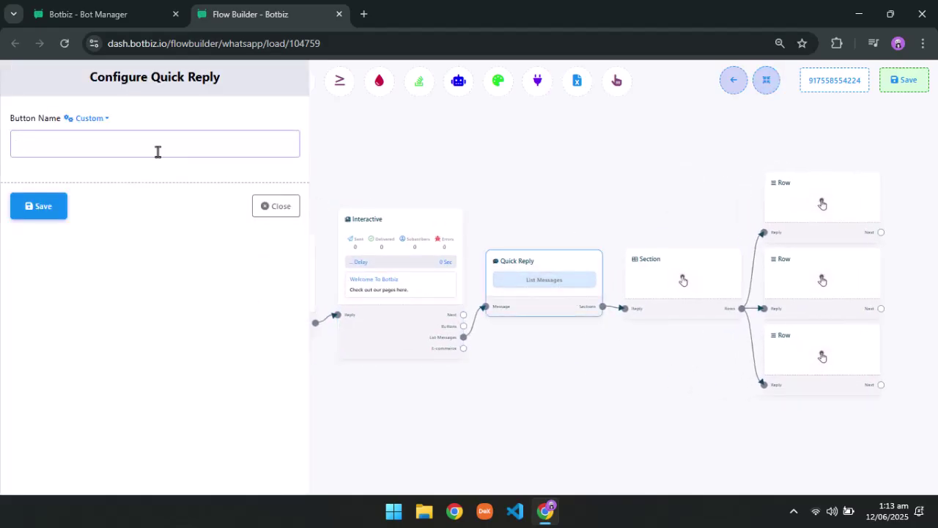
pyautogui.write('Details')
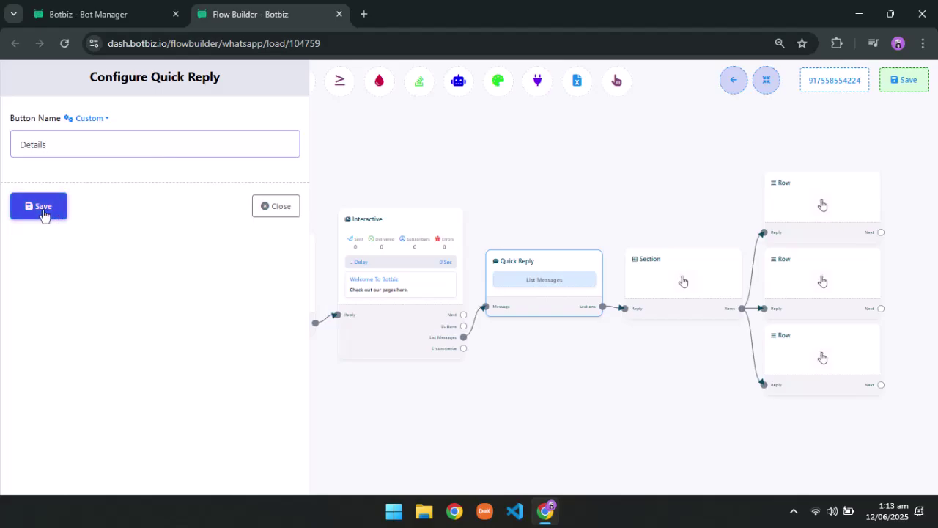
pyautogui.click(43, 213)
# Name the list Section 'Pages' and save
pyautogui.moveTo(592, 375); pyautogui.dragTo(499, 373)
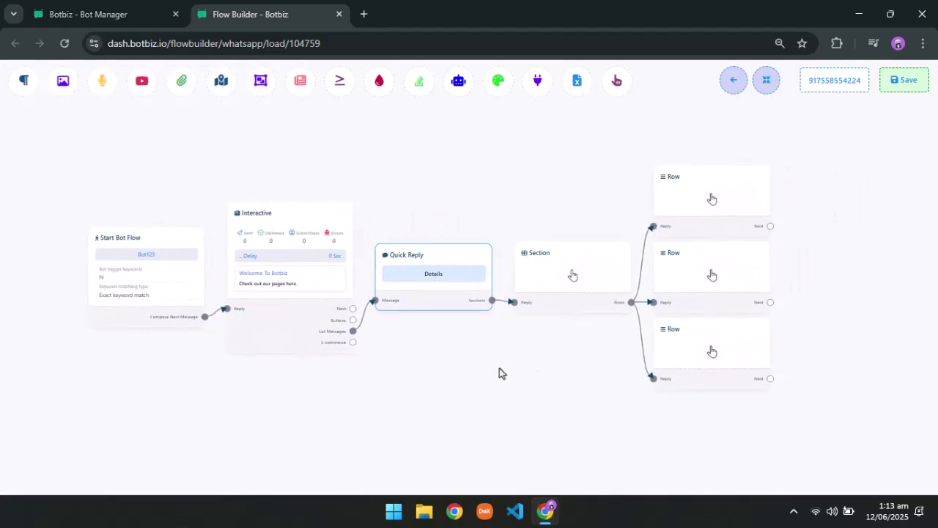
pyautogui.doubleClick(557, 279)
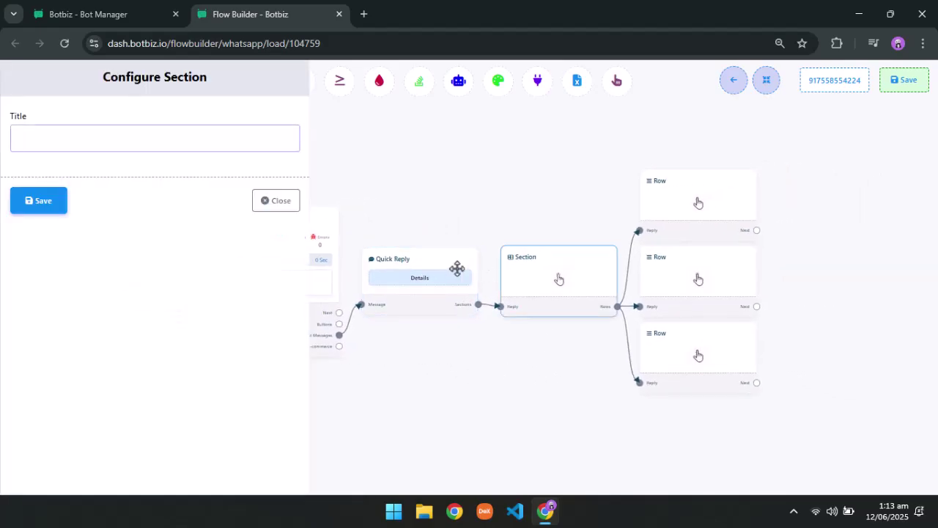
pyautogui.click(129, 138)
pyautogui.write('Pages')
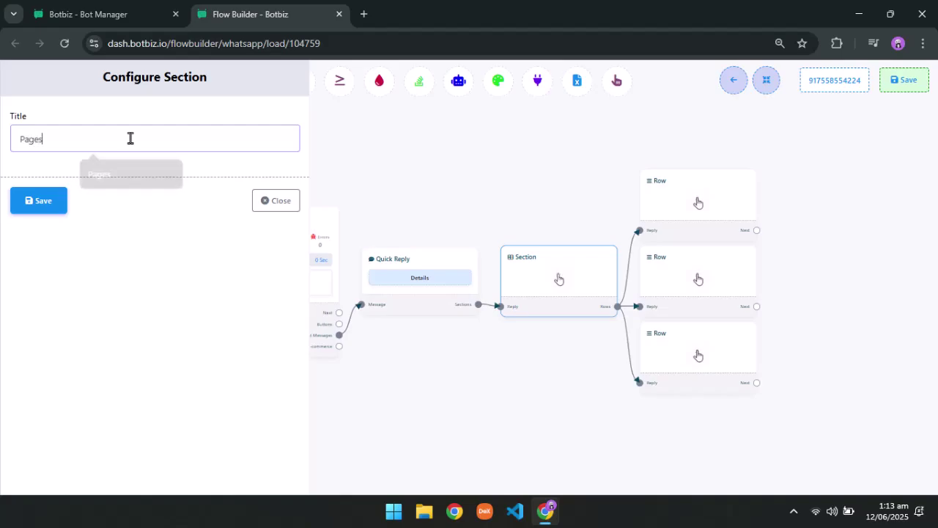
pyautogui.click(38, 201)
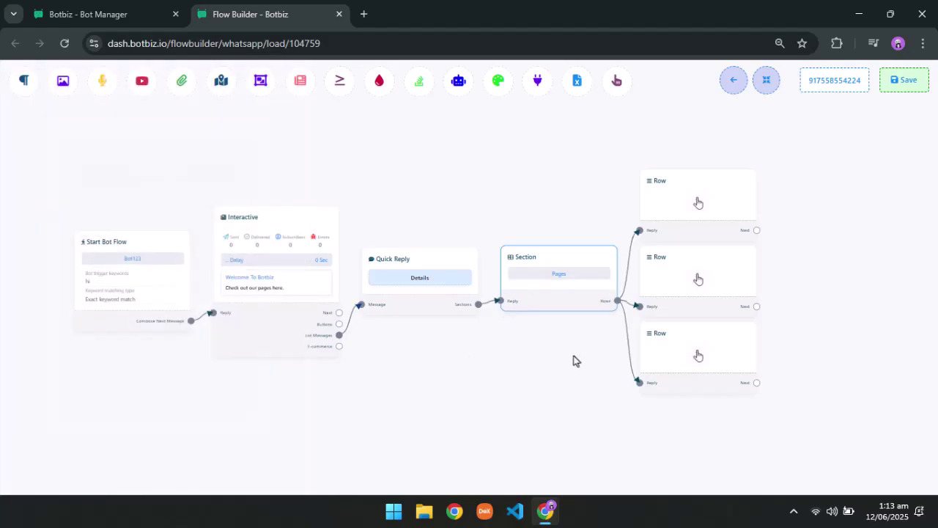
# Title the top Row 'Blogs' and save
pyautogui.moveTo(573, 360); pyautogui.dragTo(508, 356)
pyautogui.doubleClick(607, 210)
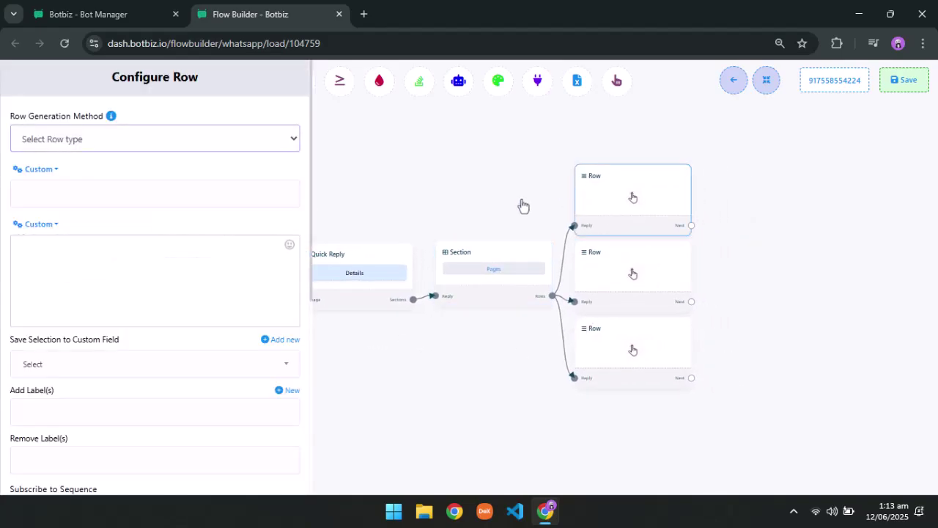
pyautogui.click(109, 190)
pyautogui.write('Blogs')
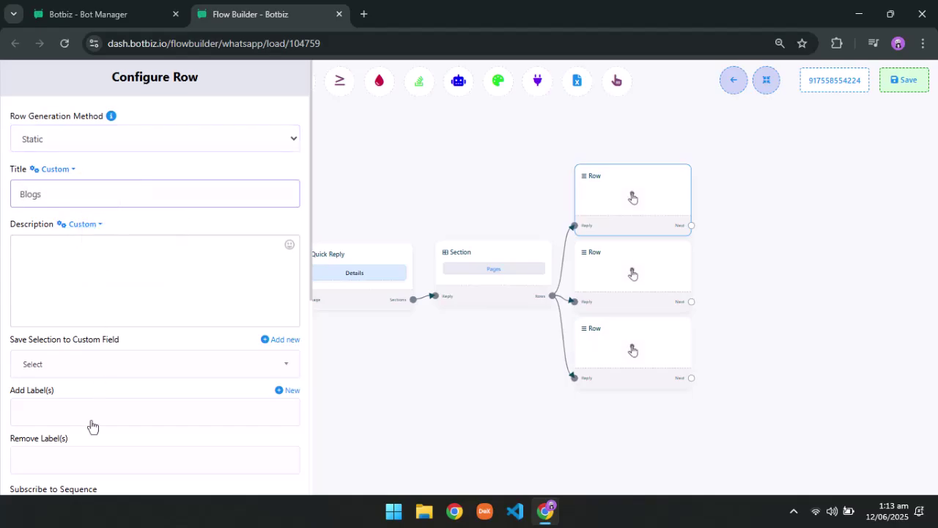
pyautogui.scroll(-5, 91, 425)
pyautogui.click(33, 480)
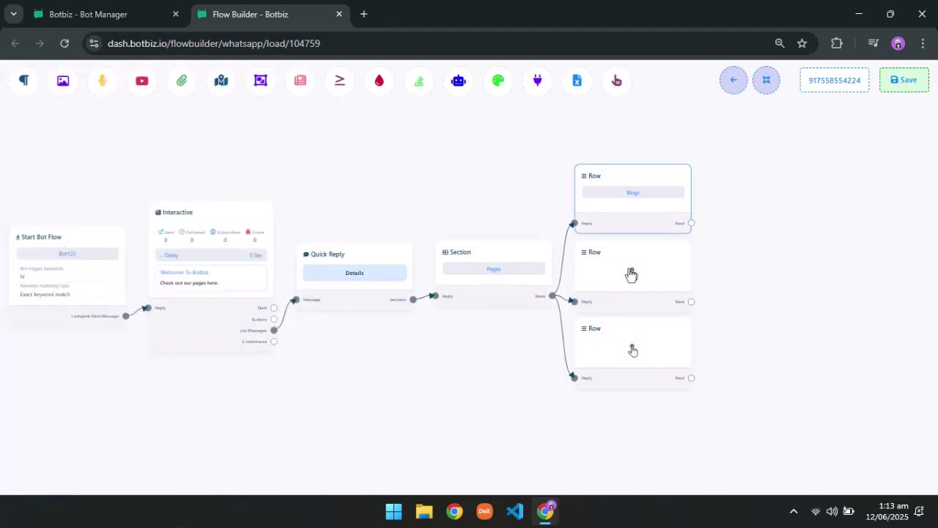
# Title the middle Row 'Youtube Channel' and save
pyautogui.doubleClick(631, 275)
pyautogui.click(96, 185)
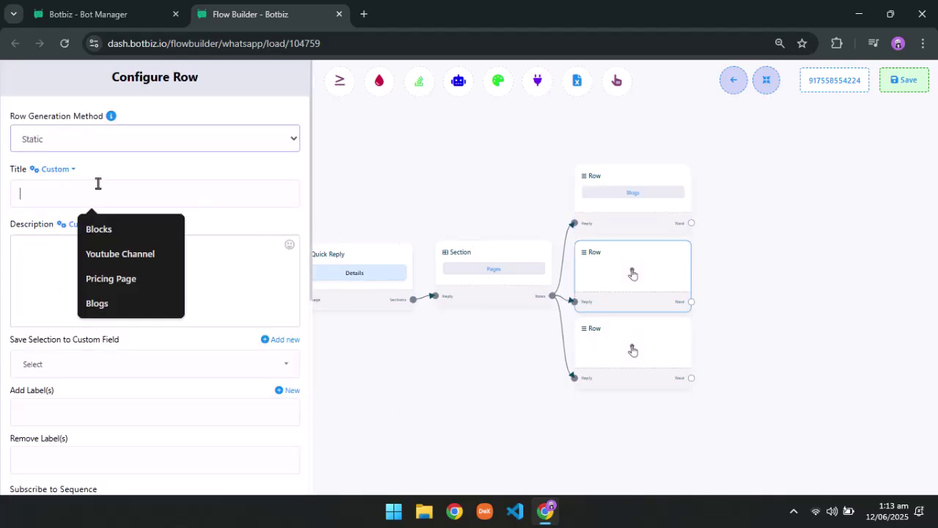
pyautogui.write('You')
pyautogui.click(132, 224)
pyautogui.scroll(-5, 178, 340)
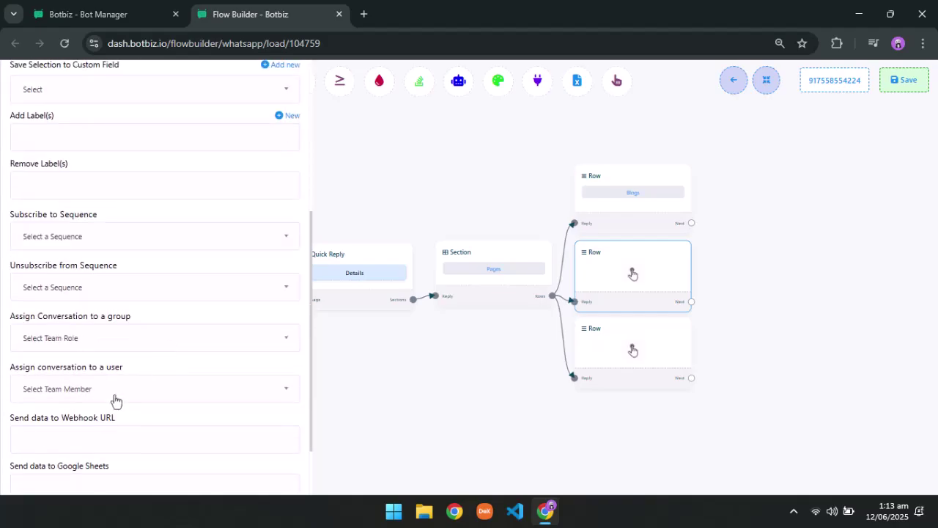
pyautogui.click(37, 472)
# Title the bottom Row 'Pricing Page' and save
pyautogui.doubleClick(633, 351)
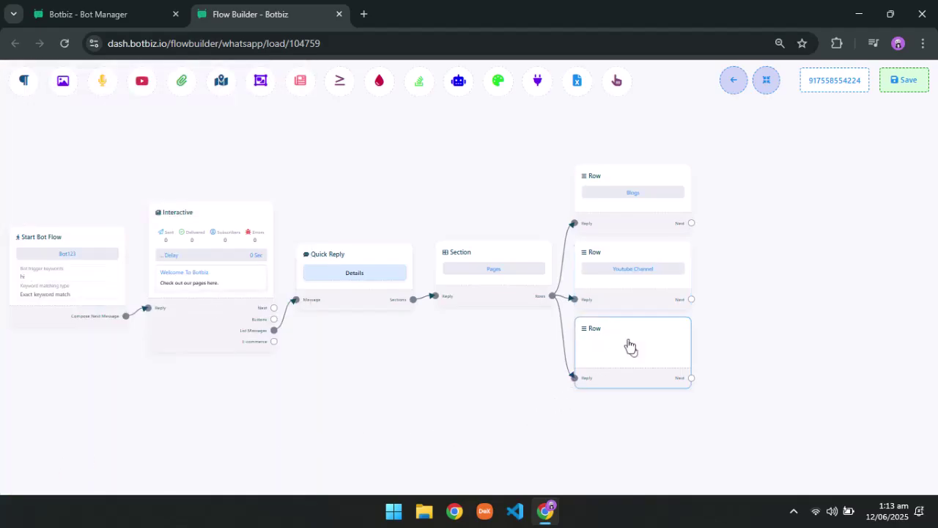
pyautogui.click(133, 195)
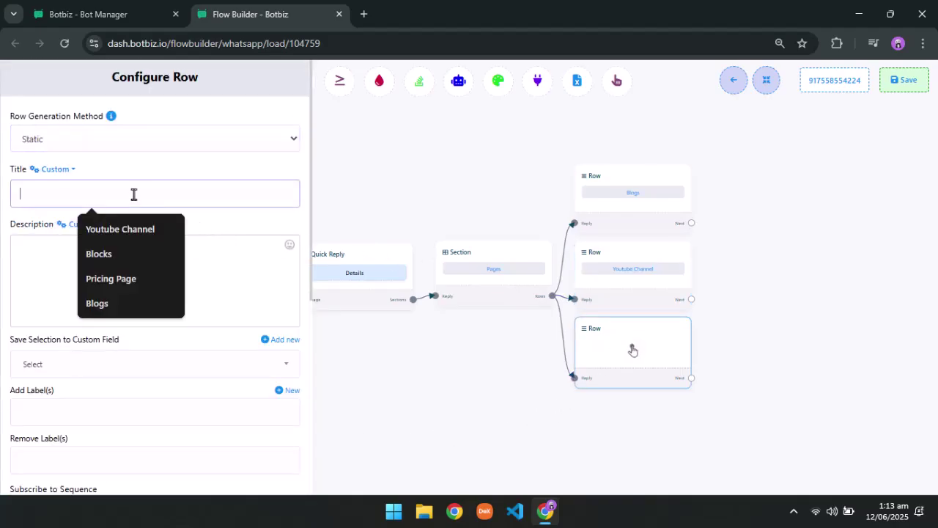
pyautogui.write('Pri')
pyautogui.press('Return')
pyautogui.scroll(-5, 144, 315)
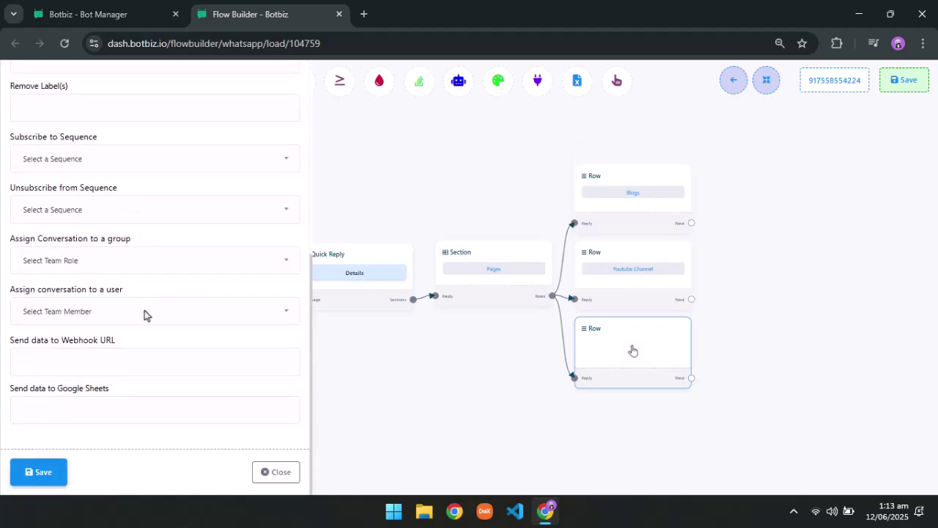
pyautogui.click(39, 471)
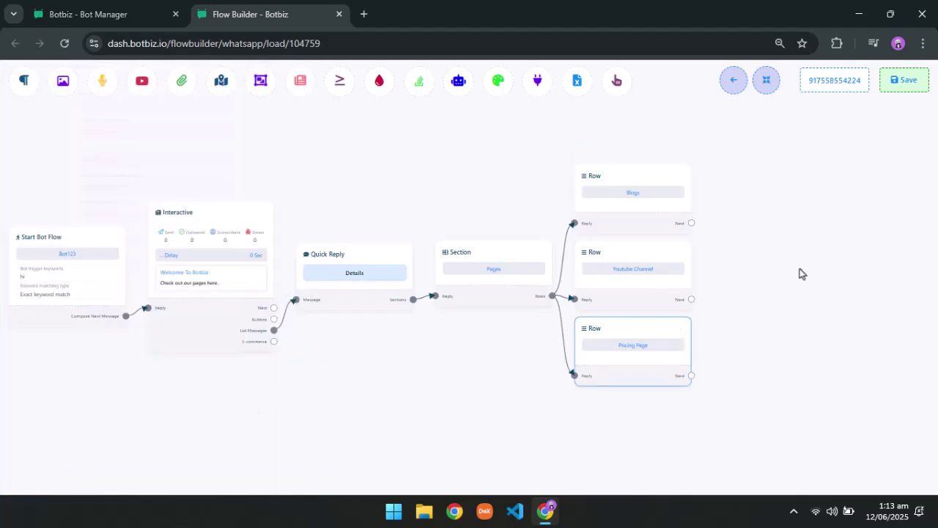
# Add an Image message node after the Blogs row
pyautogui.moveTo(799, 273); pyautogui.dragTo(605, 268)
pyautogui.scroll(2, 603, 267)
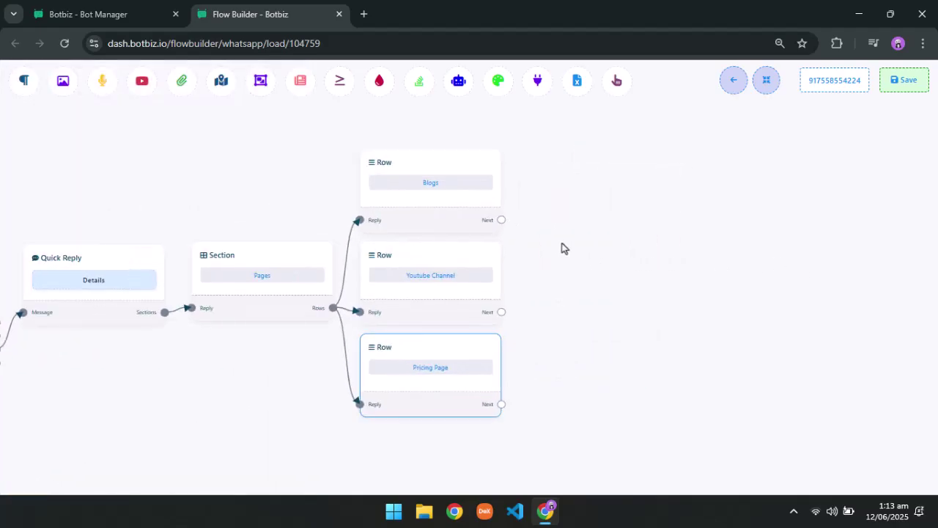
pyautogui.moveTo(502, 221); pyautogui.dragTo(628, 171)
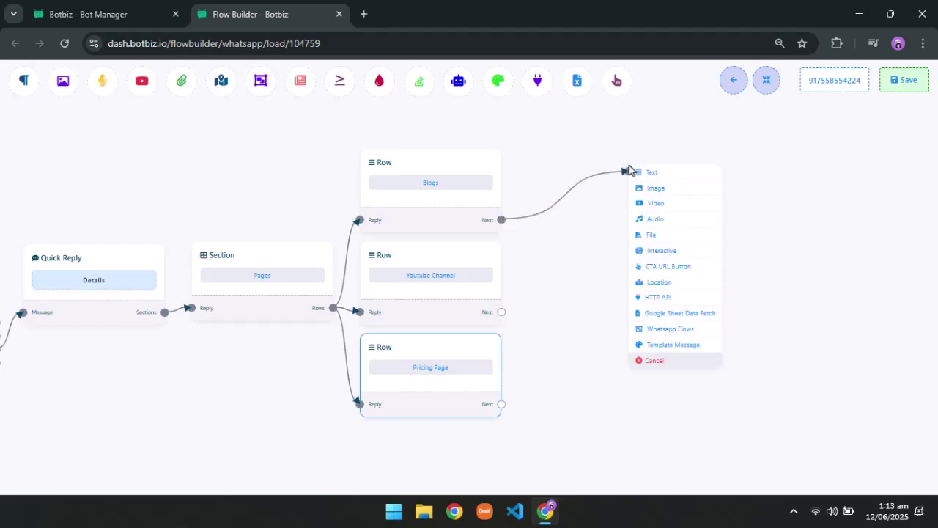
pyautogui.click(653, 193)
pyautogui.moveTo(722, 257); pyautogui.dragTo(605, 185)
# Upload blog.png to the Image node and save
pyautogui.doubleClick(605, 185)
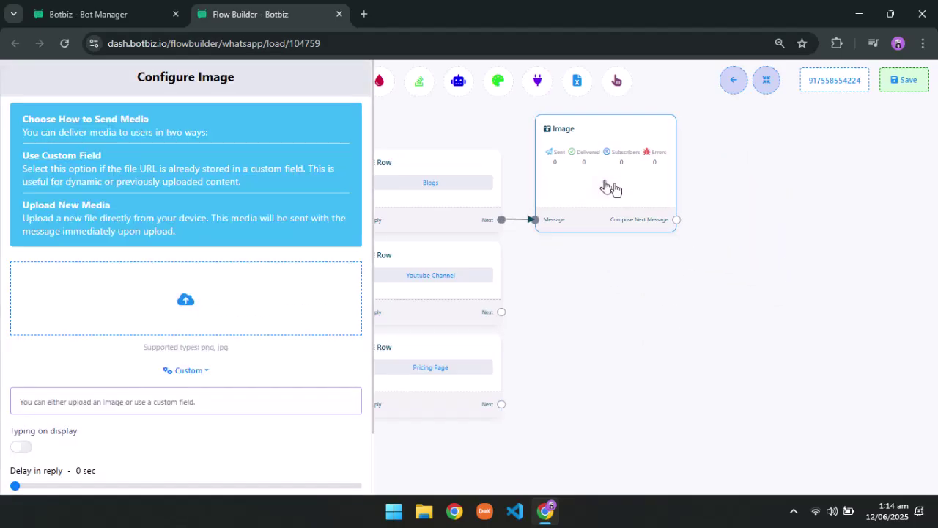
pyautogui.click(208, 301)
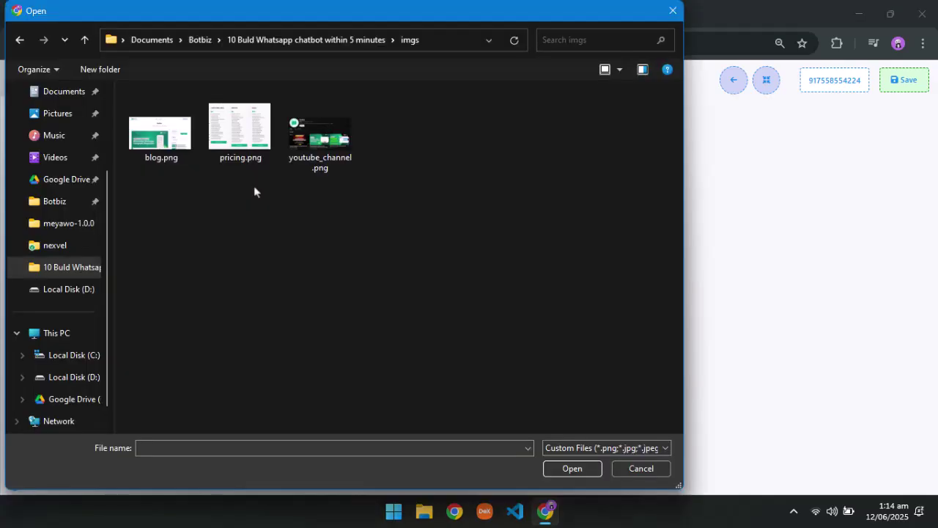
pyautogui.click(160, 132)
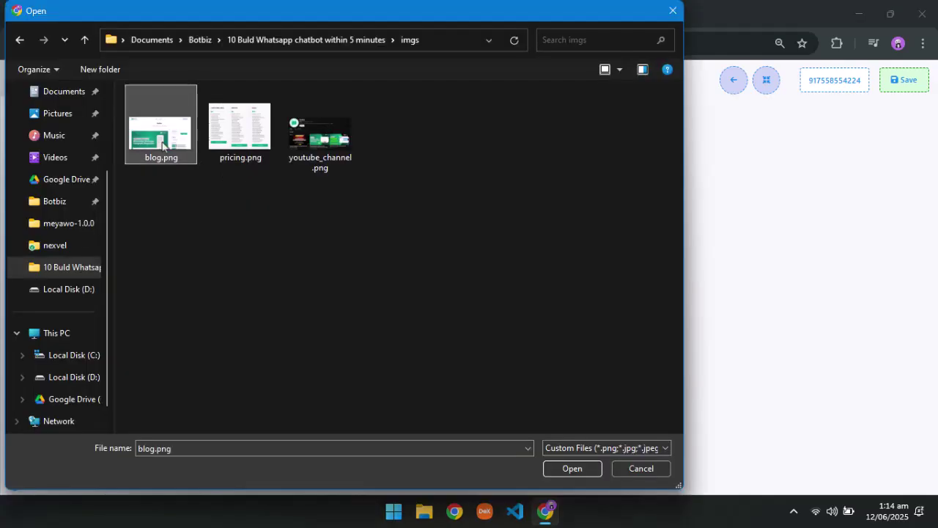
pyautogui.click(572, 468)
pyautogui.scroll(-3, 118, 442)
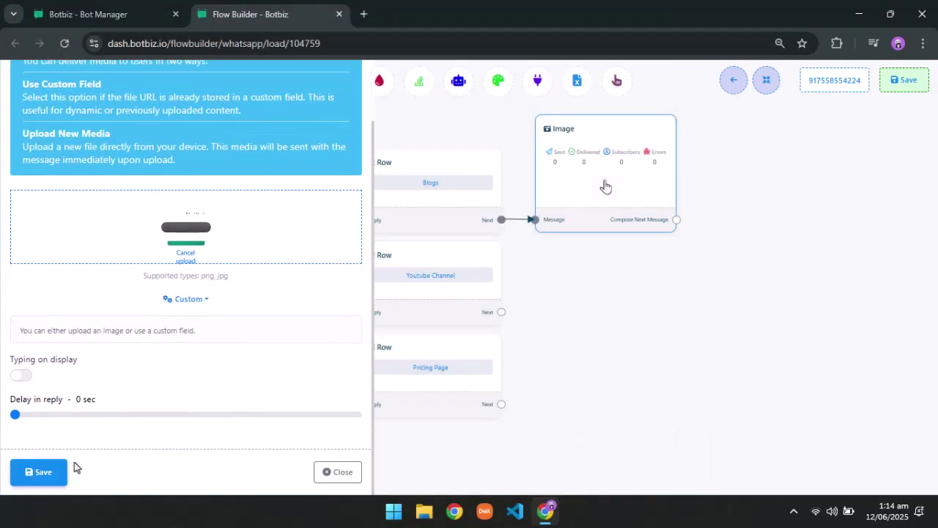
pyautogui.click(43, 476)
# Add a CTA URL Button node after the blog image
pyautogui.moveTo(646, 327); pyautogui.dragTo(626, 220)
pyautogui.click(674, 324)
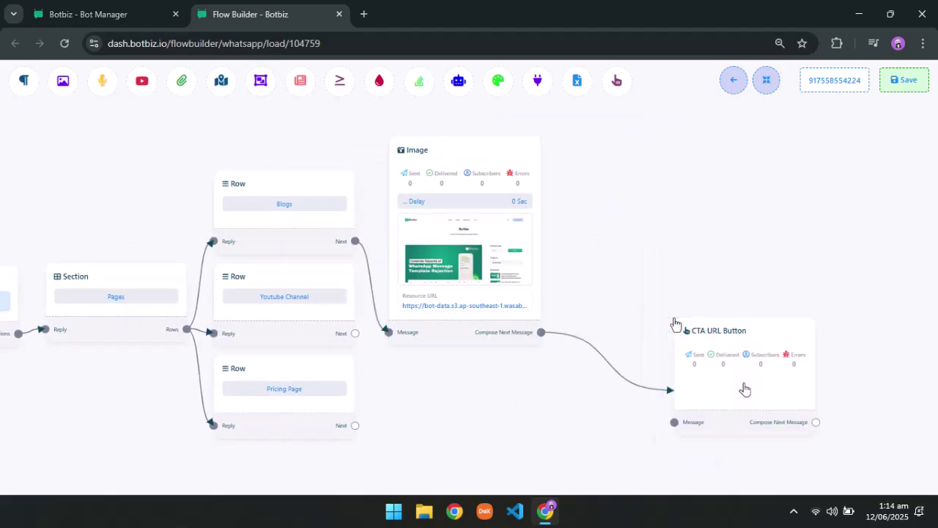
pyautogui.moveTo(728, 360); pyautogui.dragTo(681, 257)
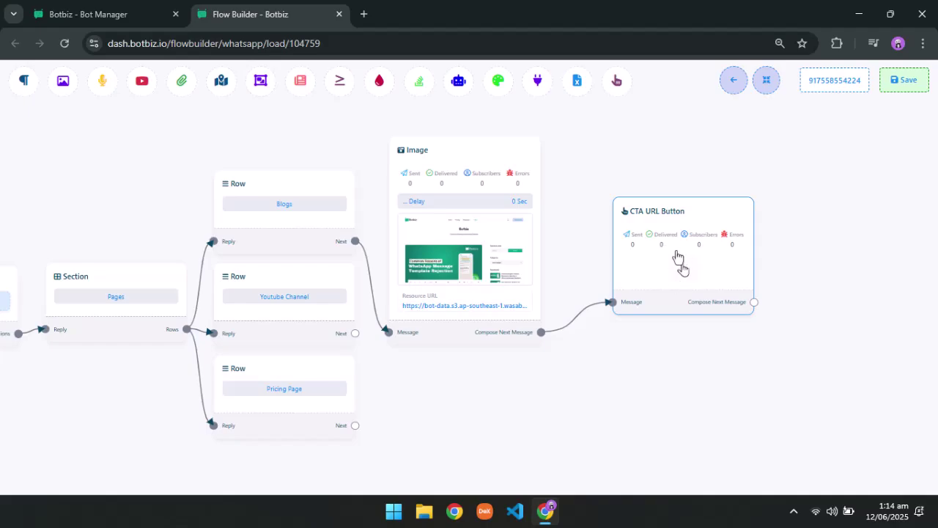
# Set the CTA body to 'Read our blogs here.' and button text to Blogs
pyautogui.doubleClick(679, 256)
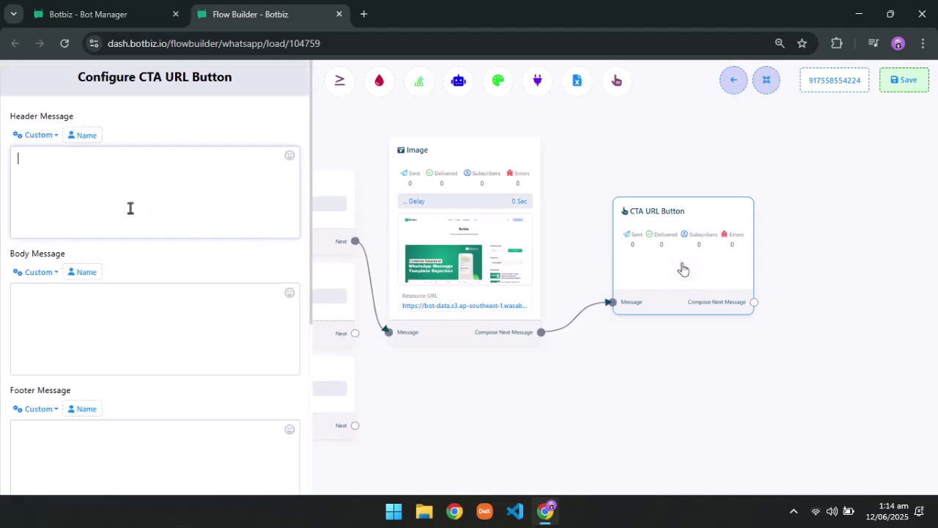
pyautogui.click(141, 323)
pyautogui.write('Read our blogs here.')
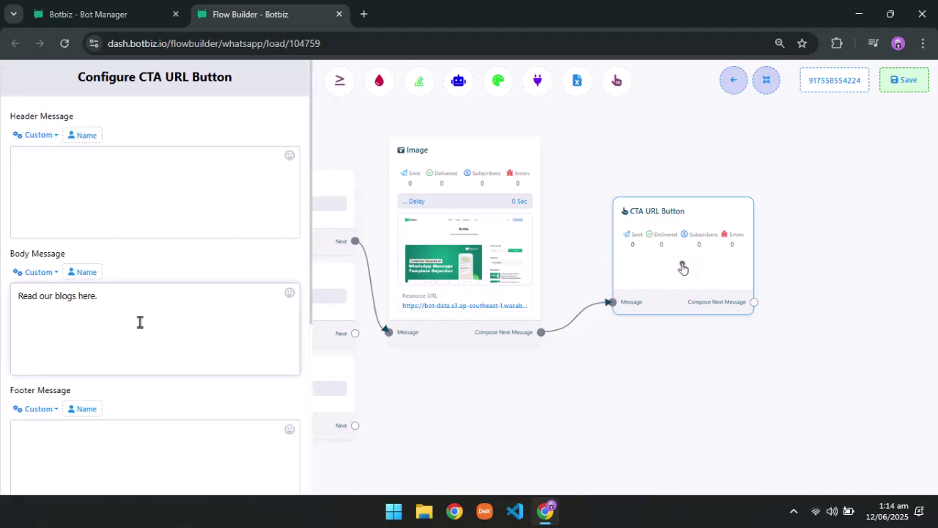
pyautogui.scroll(-4, 140, 322)
pyautogui.click(140, 326)
pyautogui.click(110, 277)
pyautogui.write('Blogs')
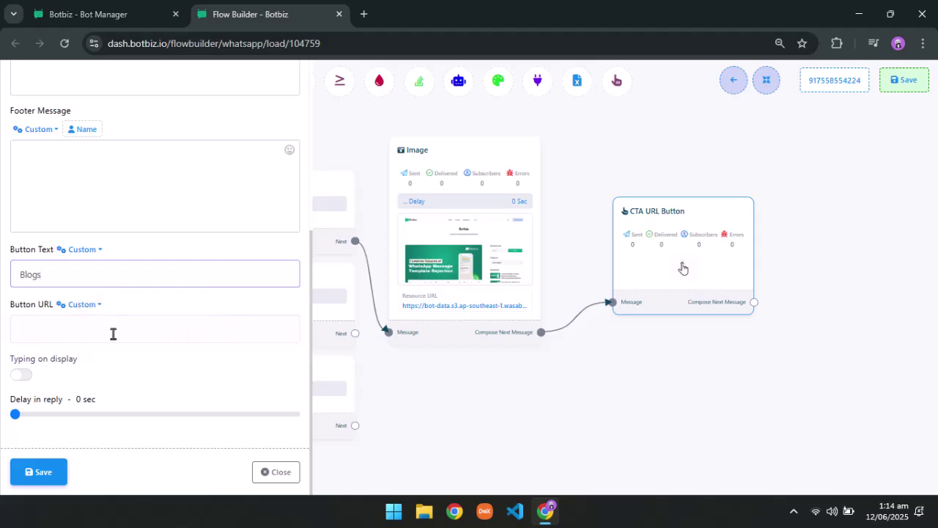
pyautogui.click(113, 333)
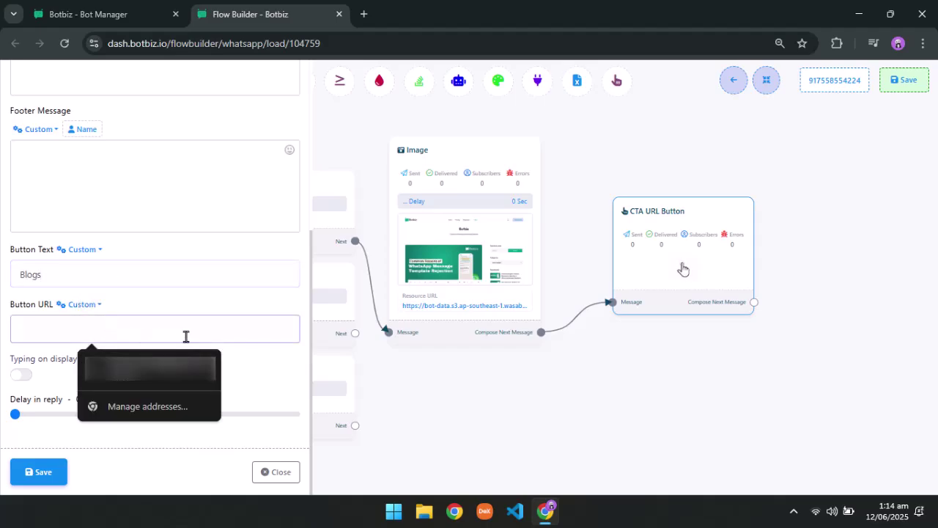
pyautogui.click(258, 366)
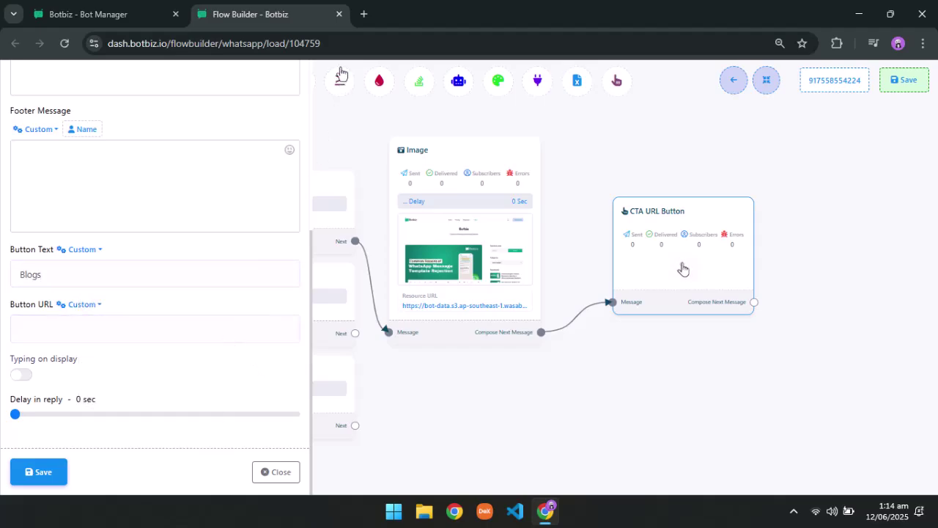
pyautogui.click(363, 13)
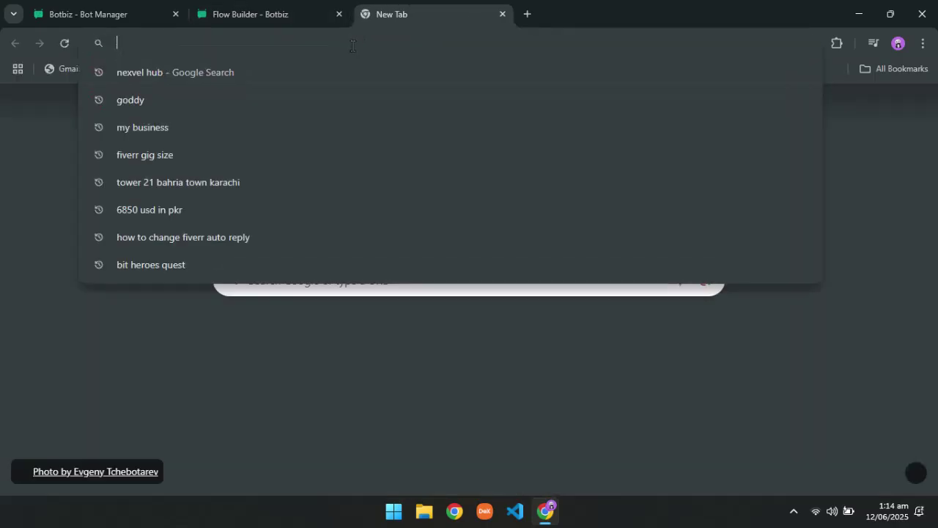
pyautogui.write('bot')
pyautogui.press('Return')
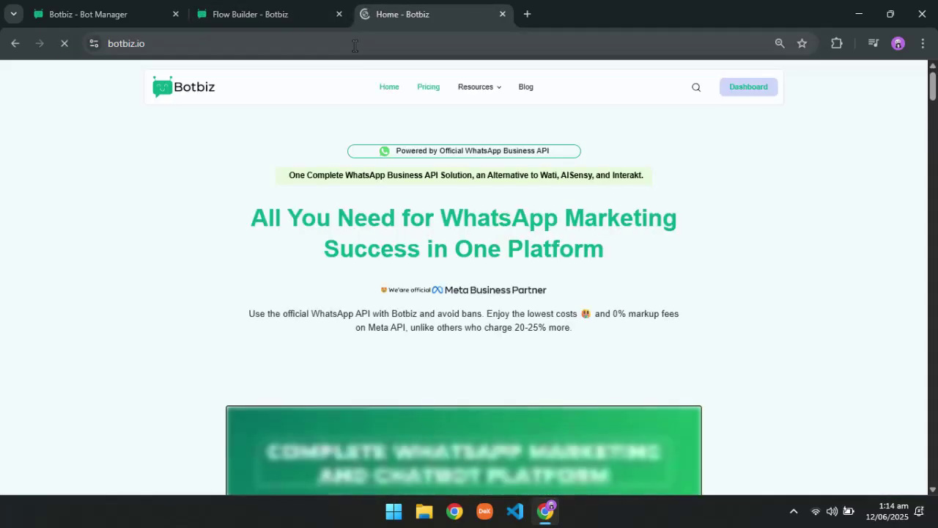
pyautogui.click(527, 89)
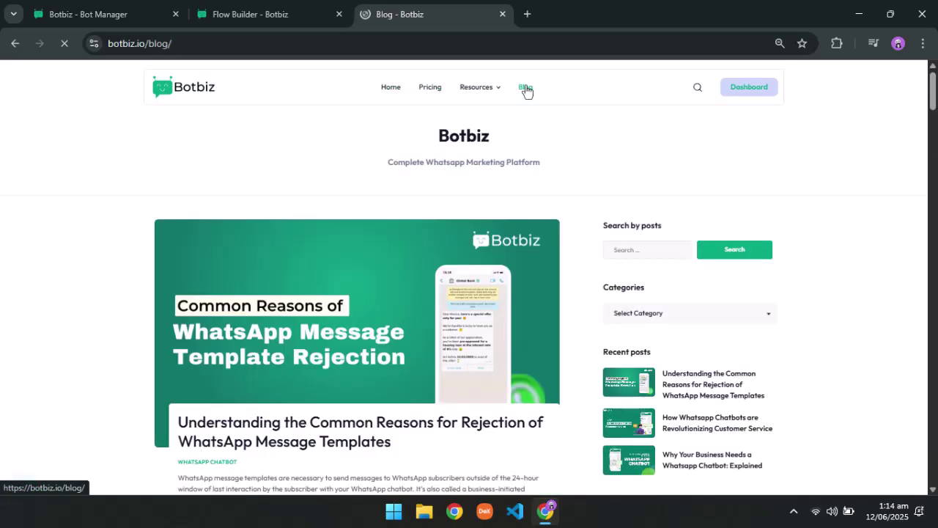
pyautogui.click(176, 43)
pyautogui.moveTo(204, 43); pyautogui.dragTo(99, 58)
pyautogui.hotkey('ctrl', 'c')
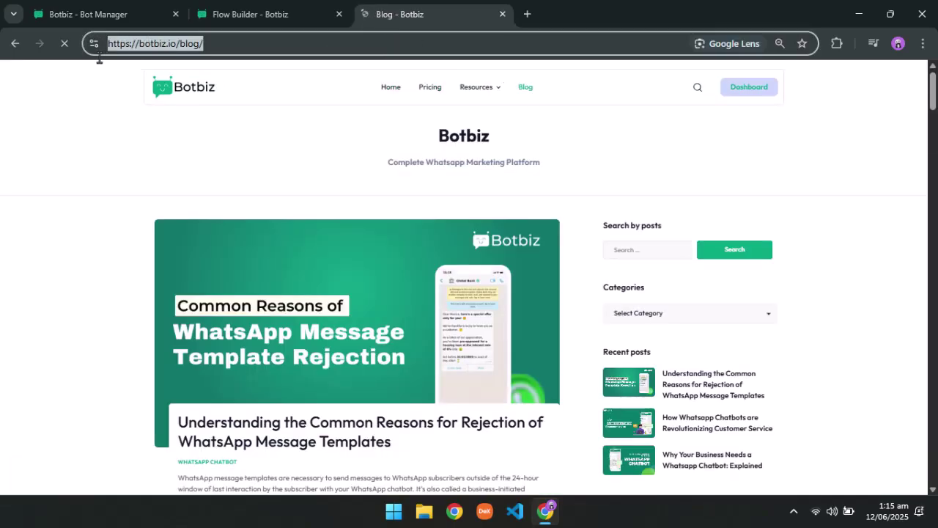
pyautogui.click(270, 14)
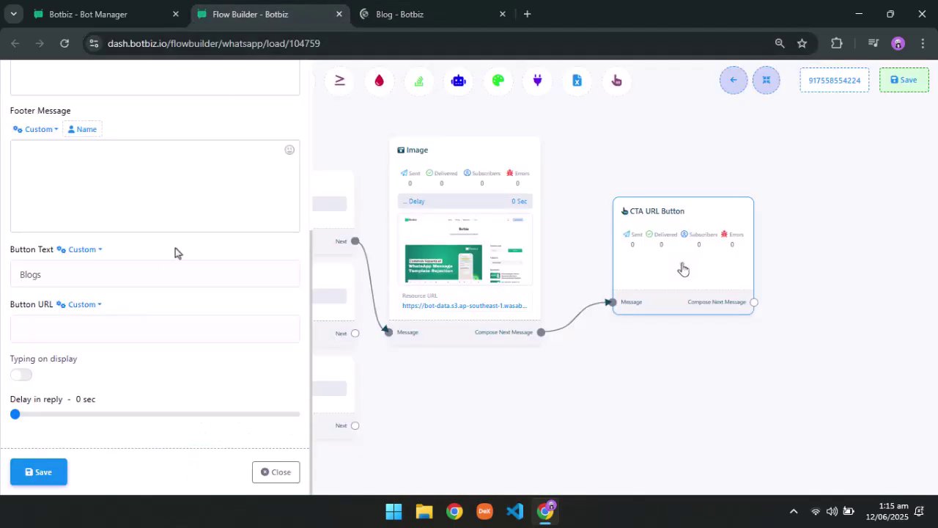
# Paste the blog URL as the button link, set a 3 sec delay, and save
pyautogui.click(141, 328)
pyautogui.hotkey('ctrl', 'v')
pyautogui.click(29, 414)
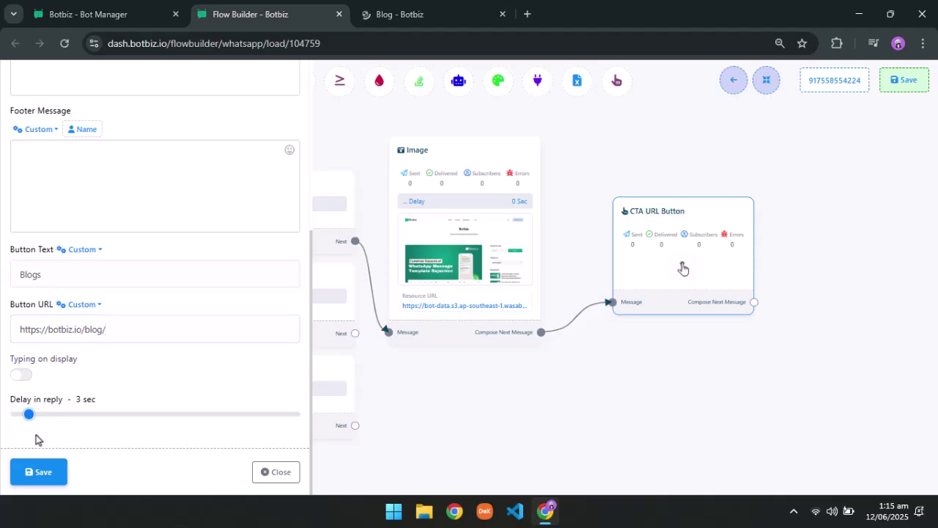
pyautogui.click(45, 473)
# Add an Image message node after the Youtube Channel row
pyautogui.moveTo(511, 383); pyautogui.dragTo(455, 387)
pyautogui.moveTo(432, 274); pyautogui.dragTo(433, 184)
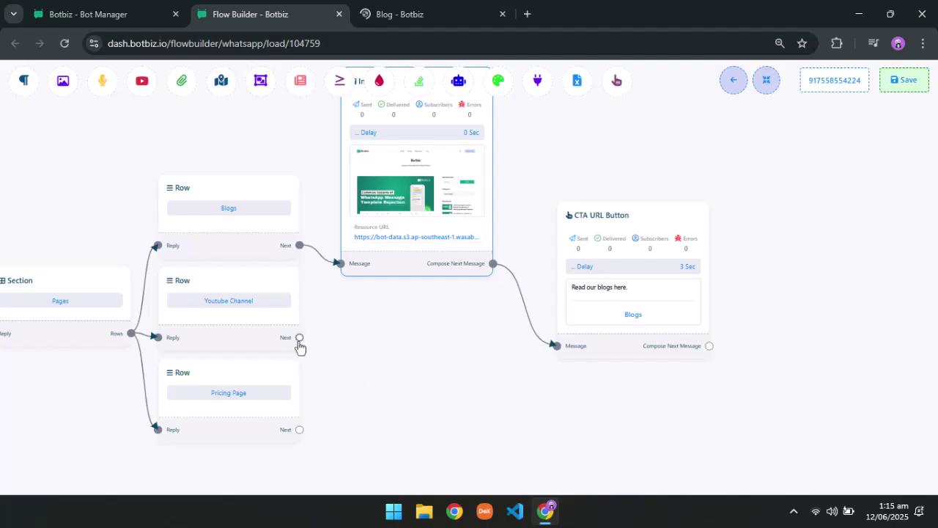
pyautogui.moveTo(300, 338); pyautogui.dragTo(417, 352)
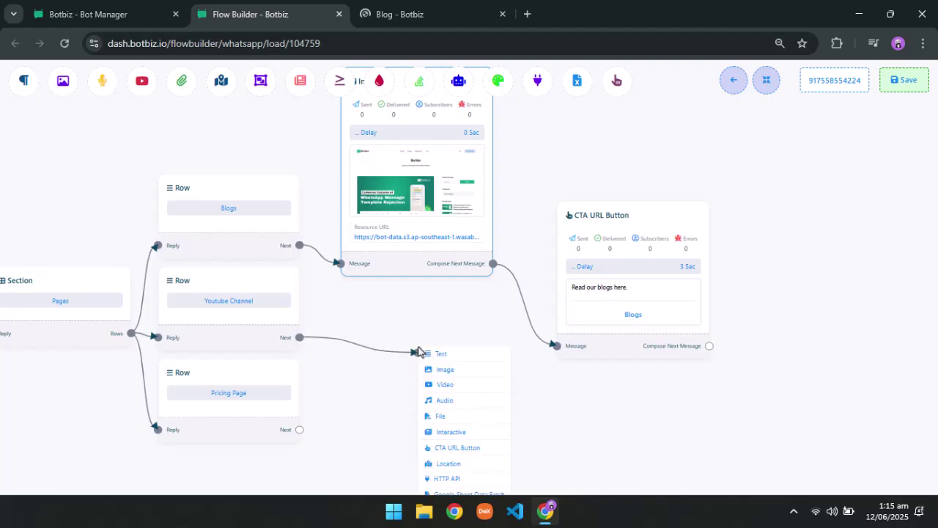
pyautogui.click(468, 373)
pyautogui.moveTo(519, 438); pyautogui.dragTo(418, 369)
# Upload youtube_channel.png to the new Image node and save
pyautogui.click(418, 369)
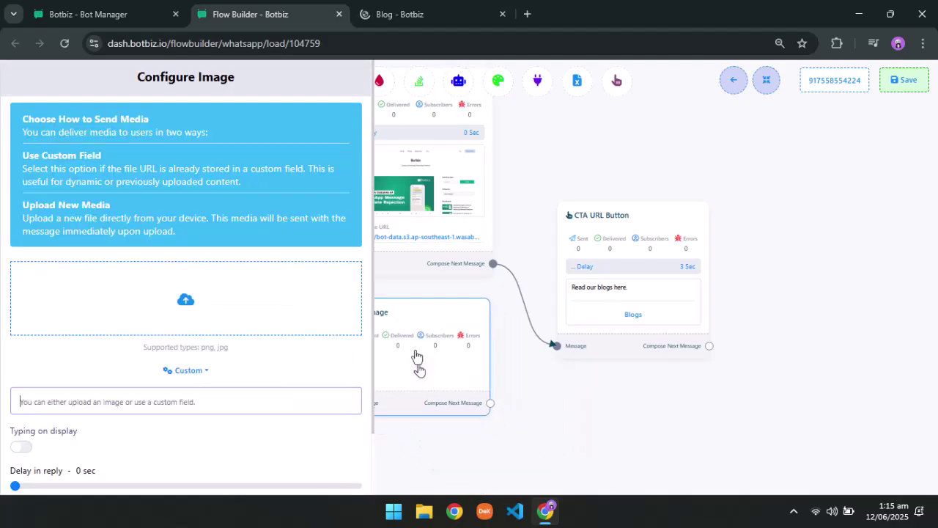
pyautogui.click(190, 317)
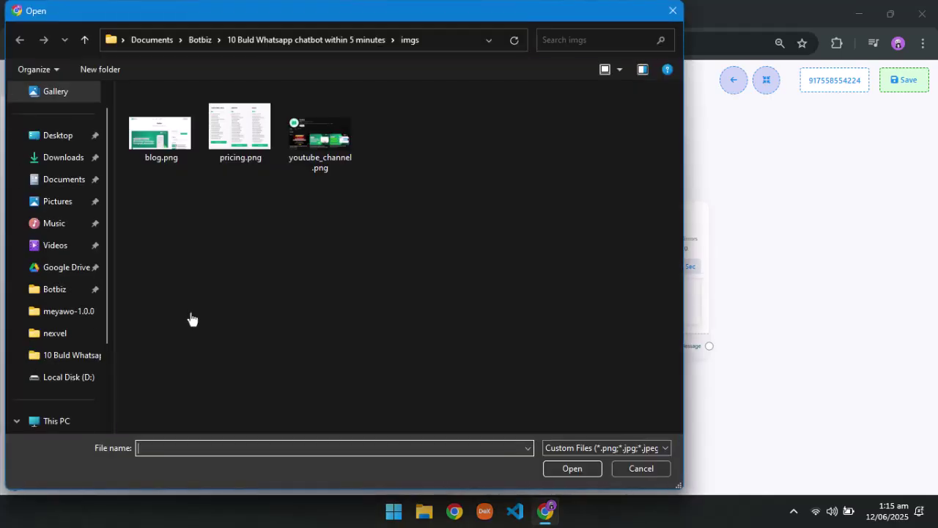
pyautogui.click(330, 150)
pyautogui.doubleClick(331, 150)
pyautogui.scroll(-2, 188, 388)
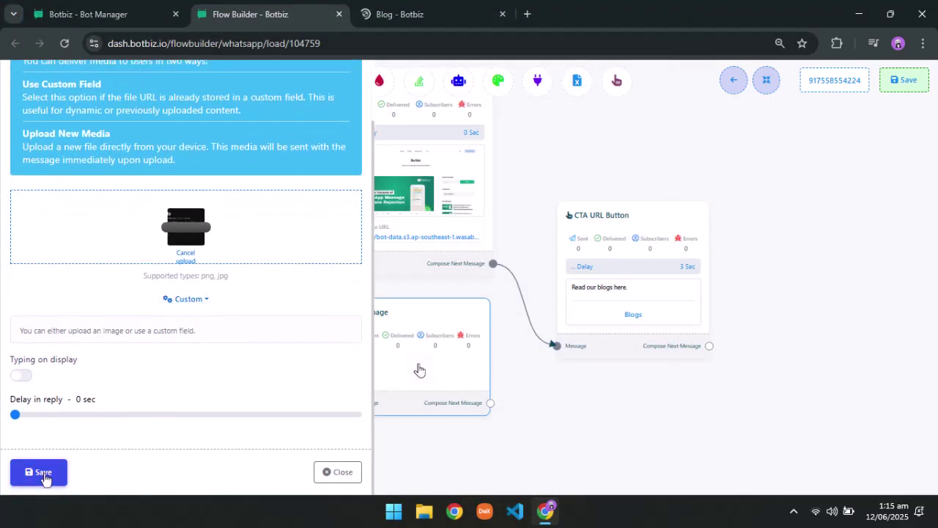
pyautogui.click(44, 476)
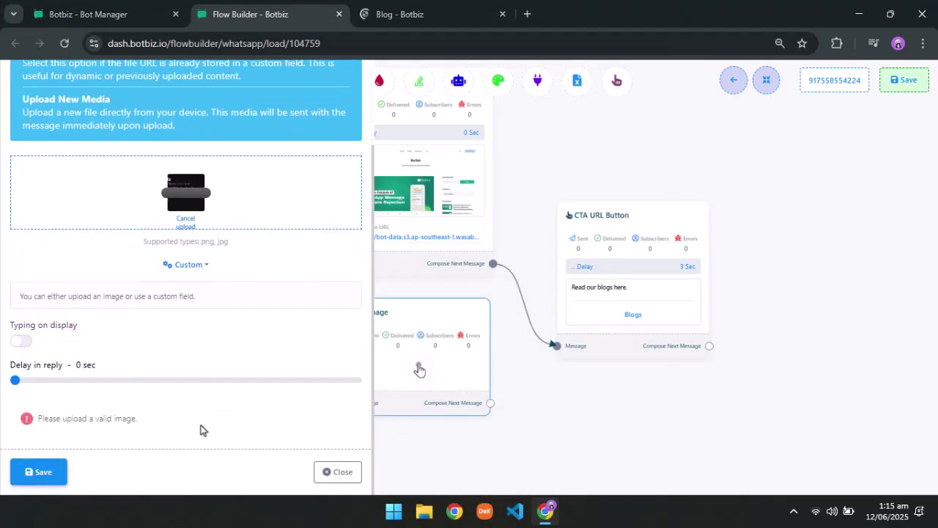
pyautogui.click(35, 471)
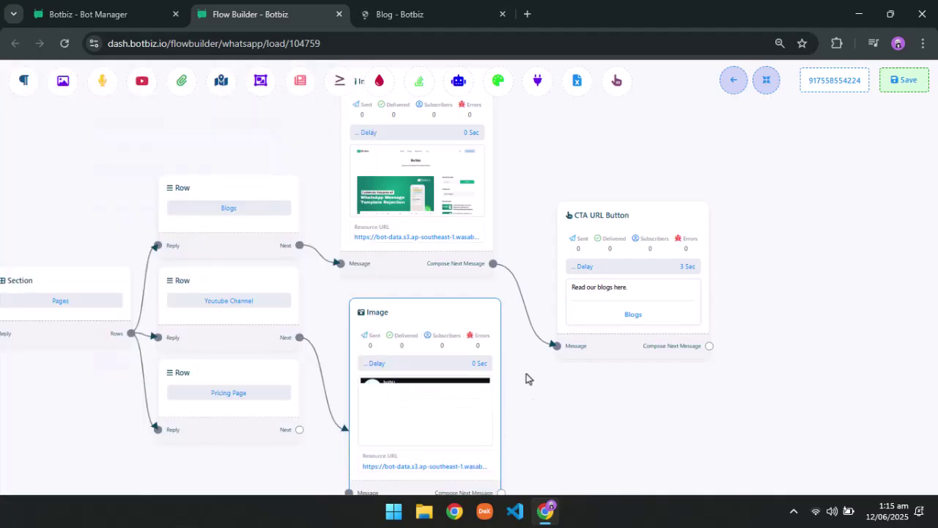
# Add a CTA URL Button node after the YouTube image
pyautogui.scroll(-1, 513, 410)
pyautogui.moveTo(495, 443); pyautogui.dragTo(621, 378)
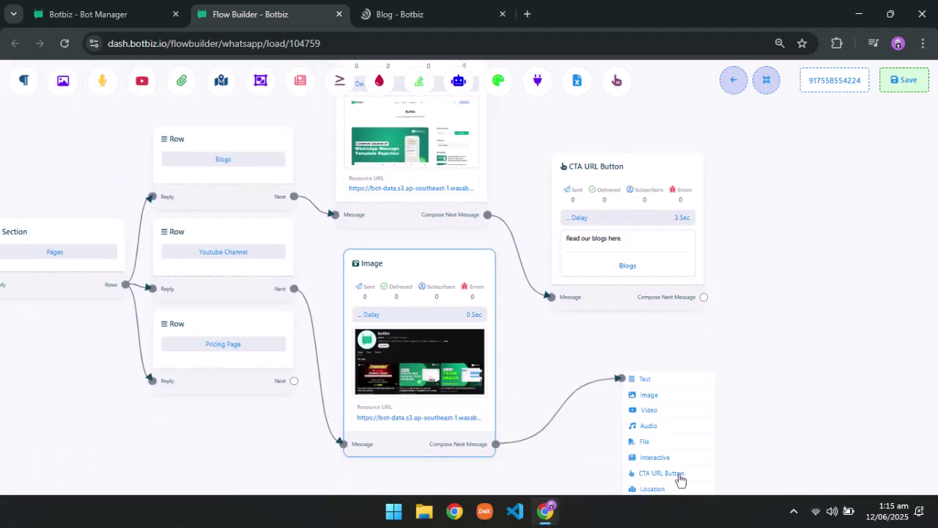
pyautogui.click(680, 480)
pyautogui.moveTo(676, 480); pyautogui.dragTo(571, 356)
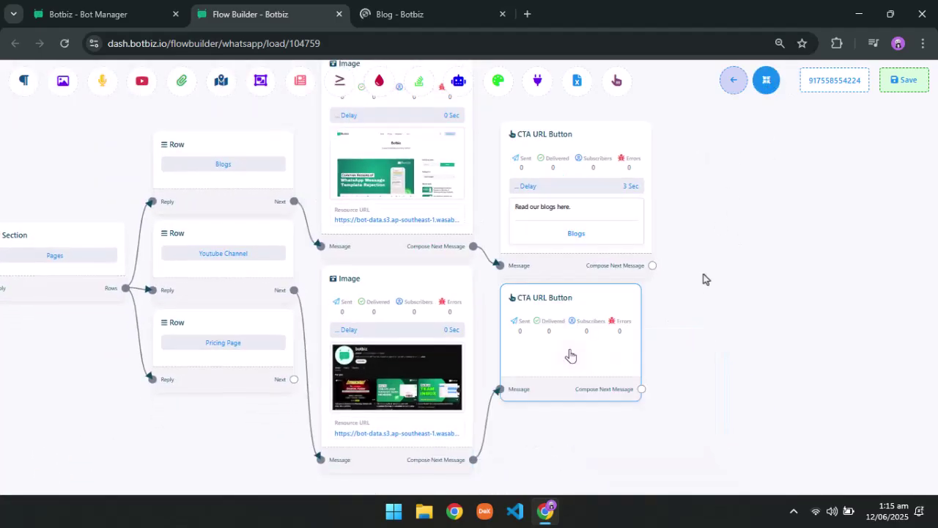
# Give the second CTA step the body message 'Watch our Youtube Tutorials here.'
pyautogui.doubleClick(591, 345)
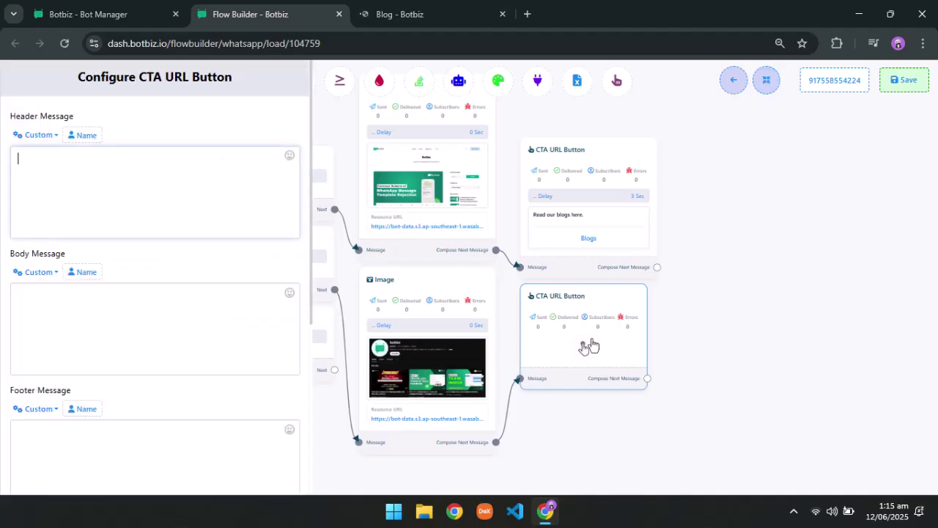
pyautogui.click(162, 312)
pyautogui.write('Watch')
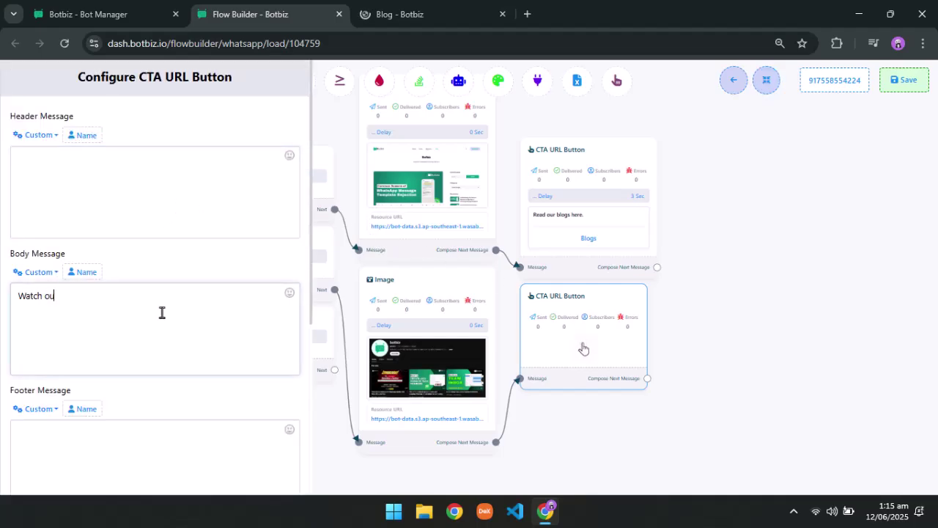
pyautogui.write('outube Tutorials here.')
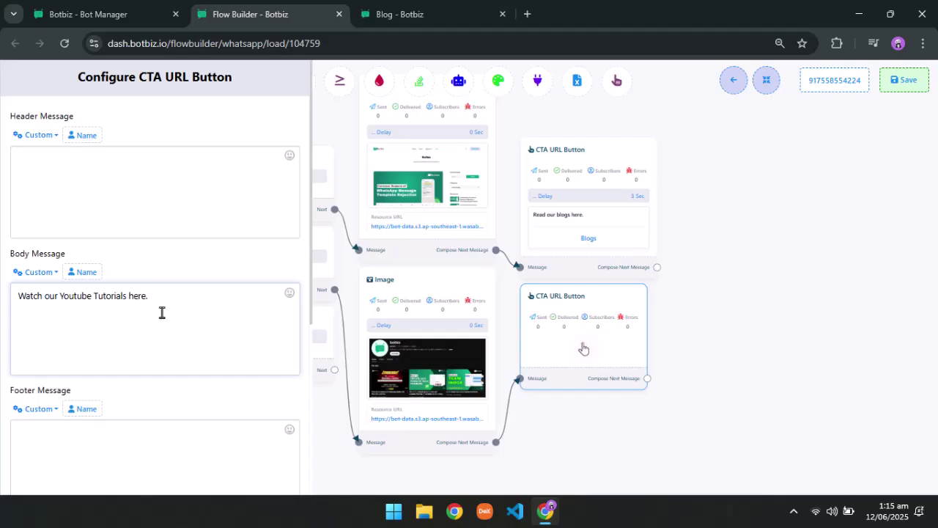
pyautogui.scroll(-4, 162, 312)
pyautogui.click(147, 333)
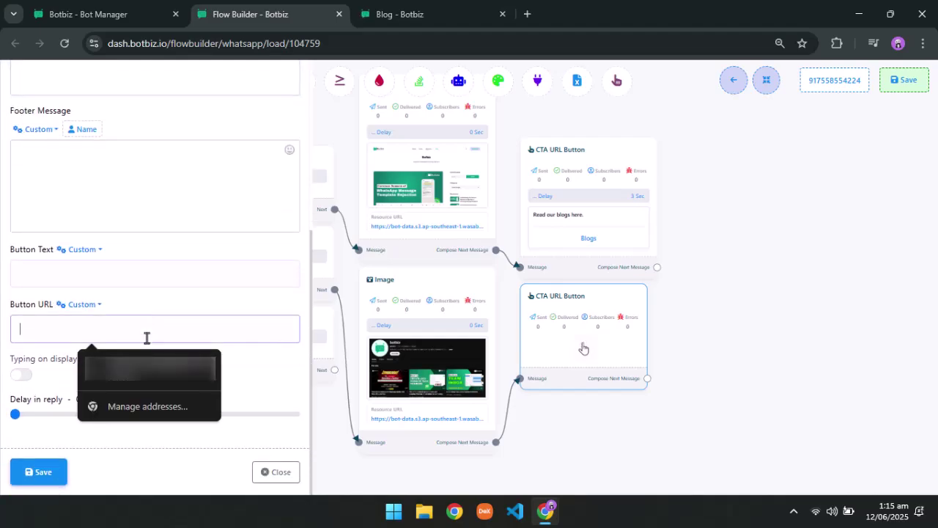
pyautogui.click(527, 13)
pyautogui.write('bot')
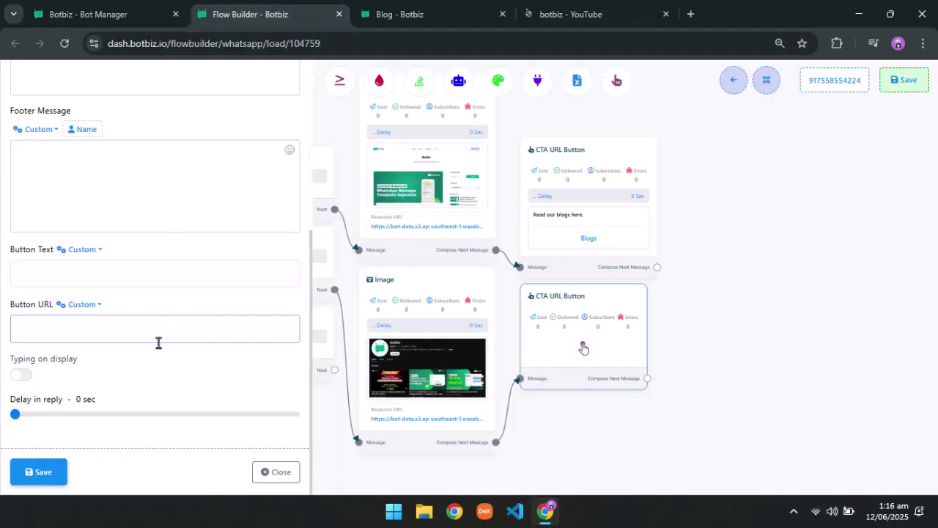
pyautogui.write('https://www.youtube.com/@botbiz')
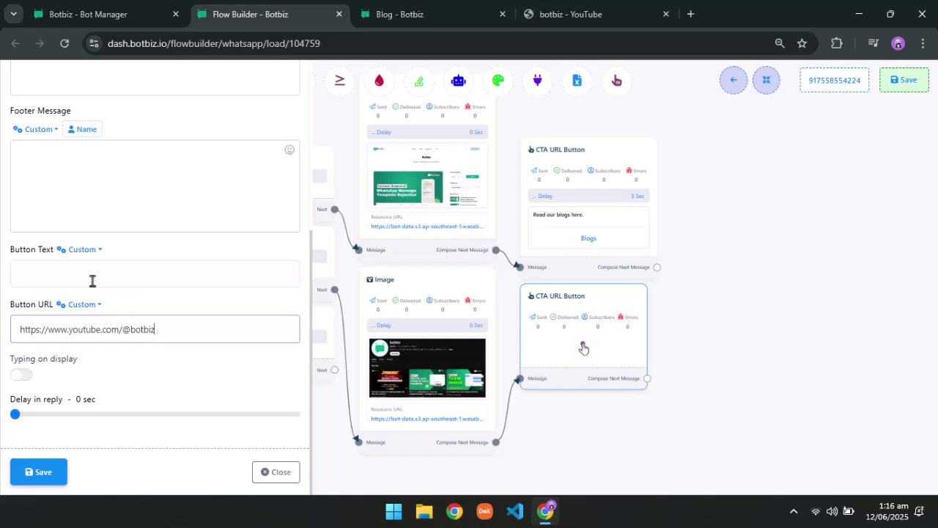
pyautogui.click(92, 281)
pyautogui.write('Tutorials')
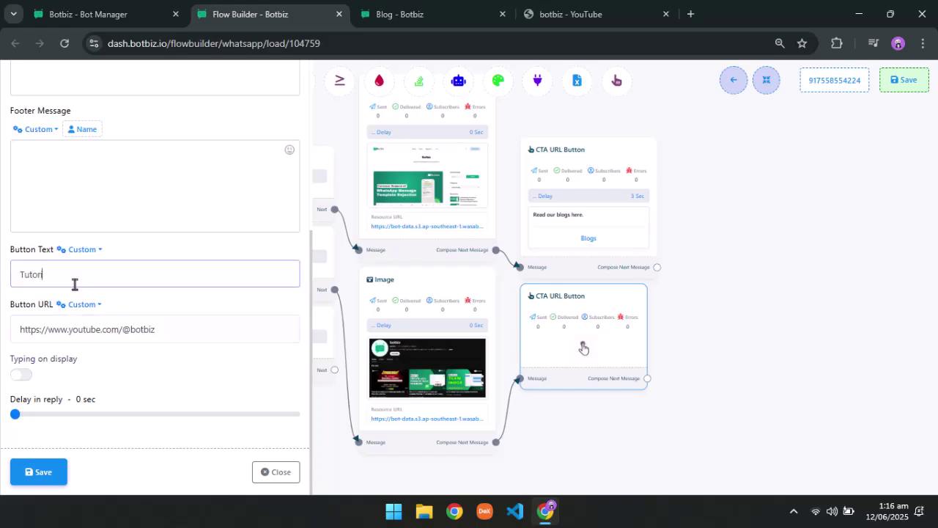
pyautogui.click(28, 414)
pyautogui.click(43, 472)
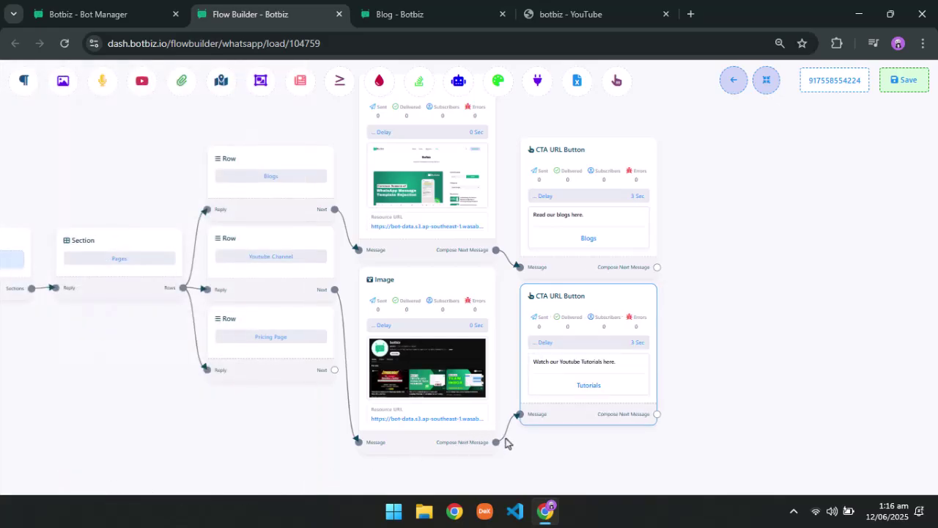
# Attach an Image step to the Pricing Page row showing pricing.png and save it
pyautogui.moveTo(505, 442); pyautogui.dragTo(527, 287)
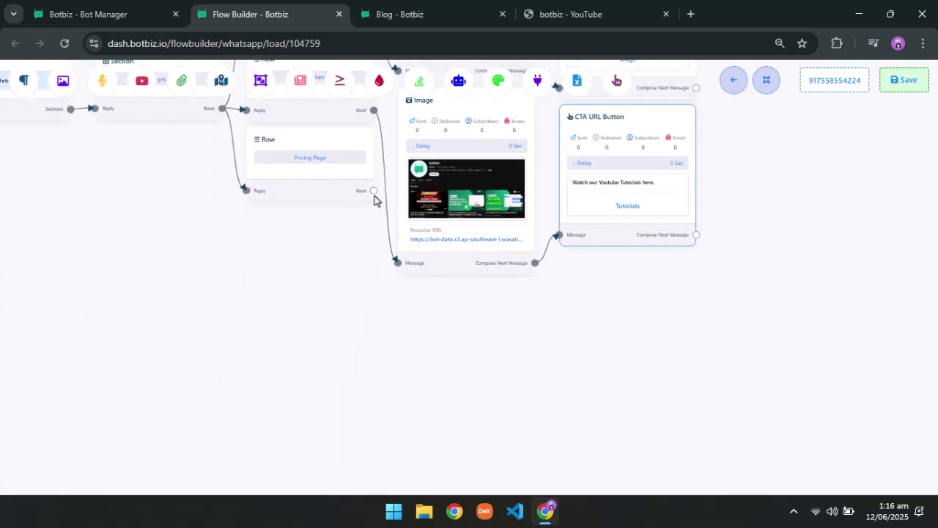
pyautogui.moveTo(374, 192); pyautogui.dragTo(436, 357)
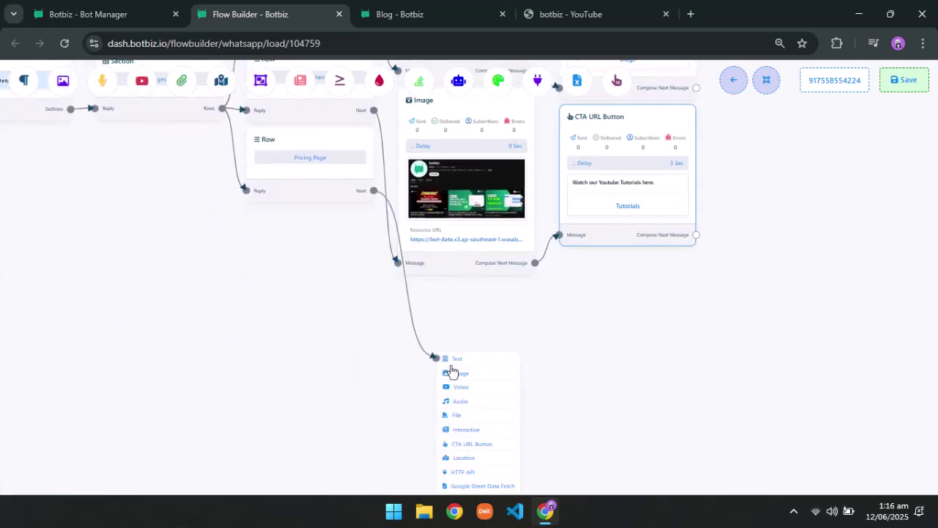
pyautogui.click(461, 374)
pyautogui.moveTo(523, 438); pyautogui.dragTo(465, 329)
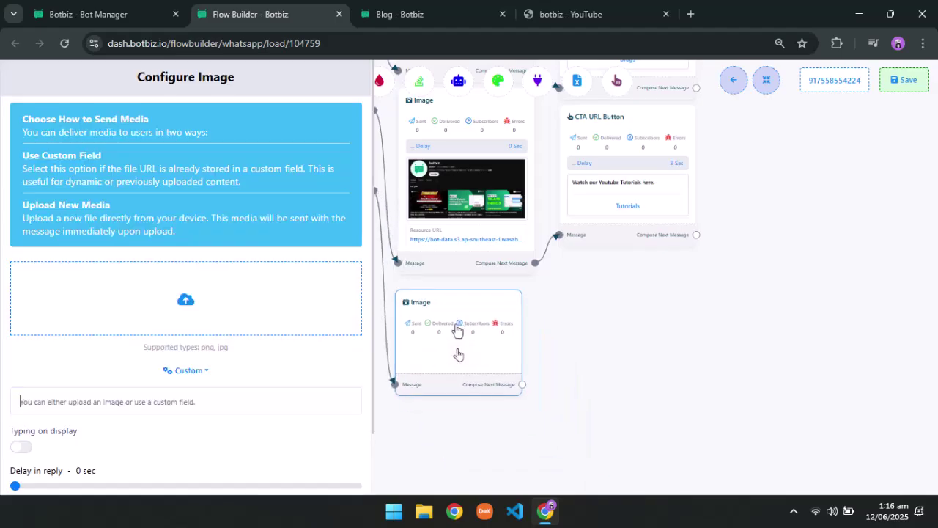
pyautogui.click(176, 301)
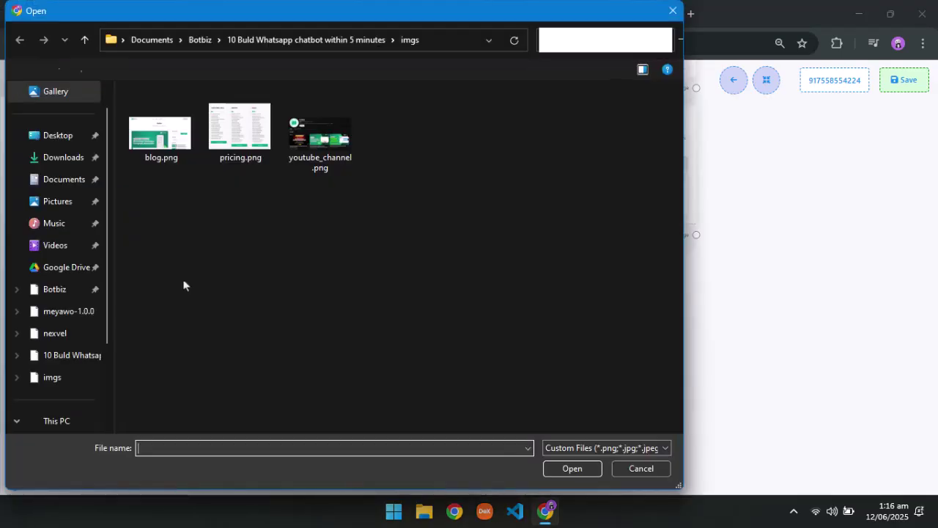
pyautogui.doubleClick(240, 126)
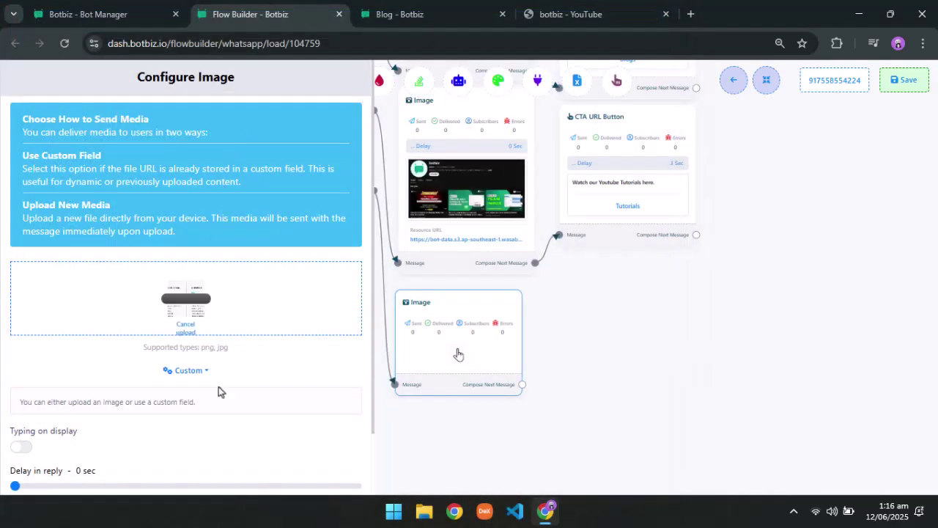
pyautogui.scroll(-2, 218, 387)
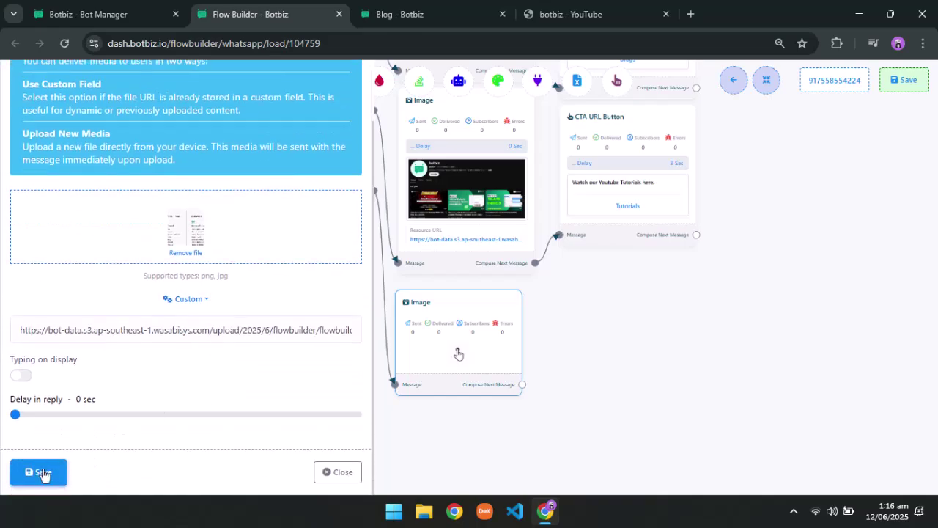
pyautogui.click(40, 475)
pyautogui.moveTo(485, 394); pyautogui.dragTo(463, 355)
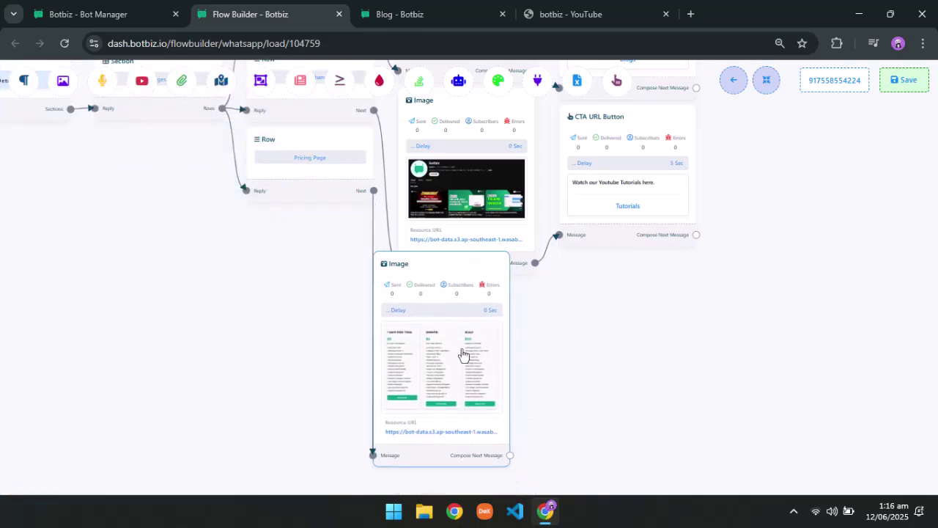
# Add a CTA URL Button step after the pricing image
pyautogui.moveTo(510, 455); pyautogui.dragTo(582, 296)
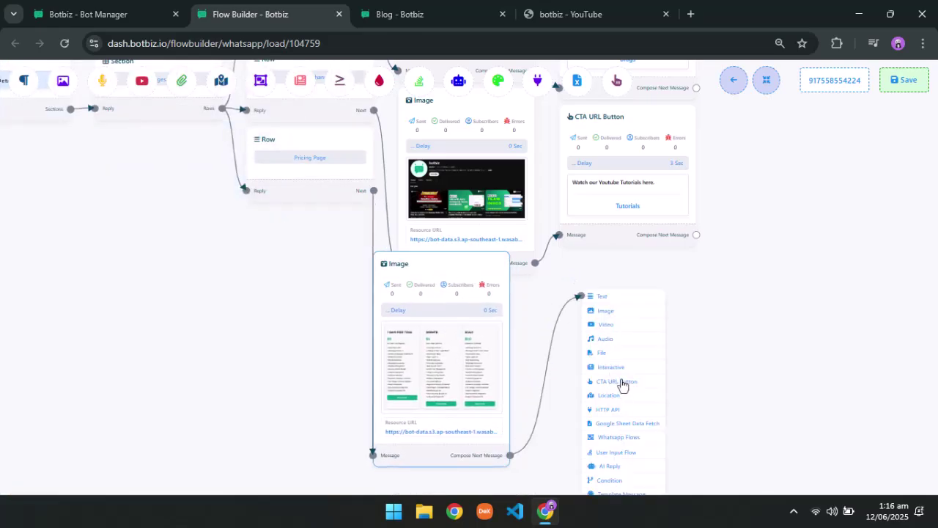
pyautogui.click(622, 385)
pyautogui.moveTo(685, 442); pyautogui.dragTo(622, 339)
# Give the pricing CTA the body 'Take a look at our pricing Page' and a Pricings button
pyautogui.click(621, 338)
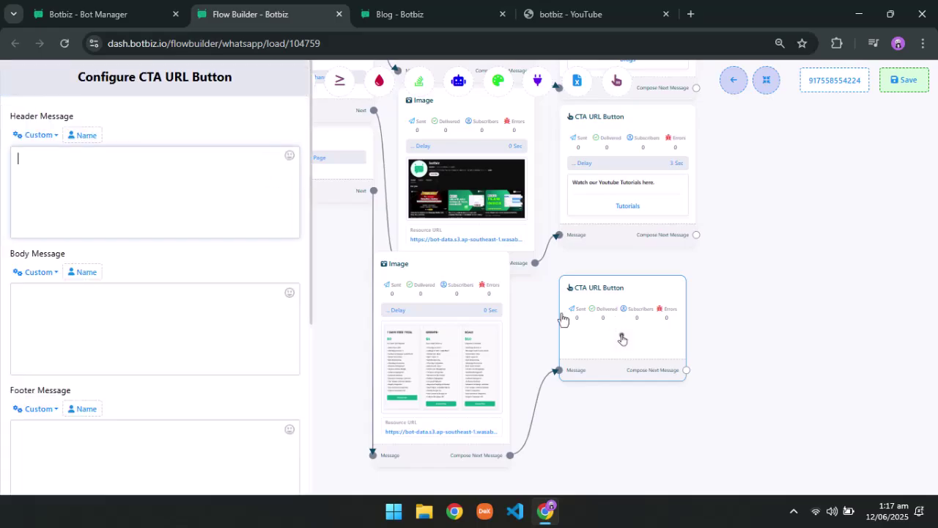
pyautogui.click(106, 323)
pyautogui.write('Take a look at our pricing Page')
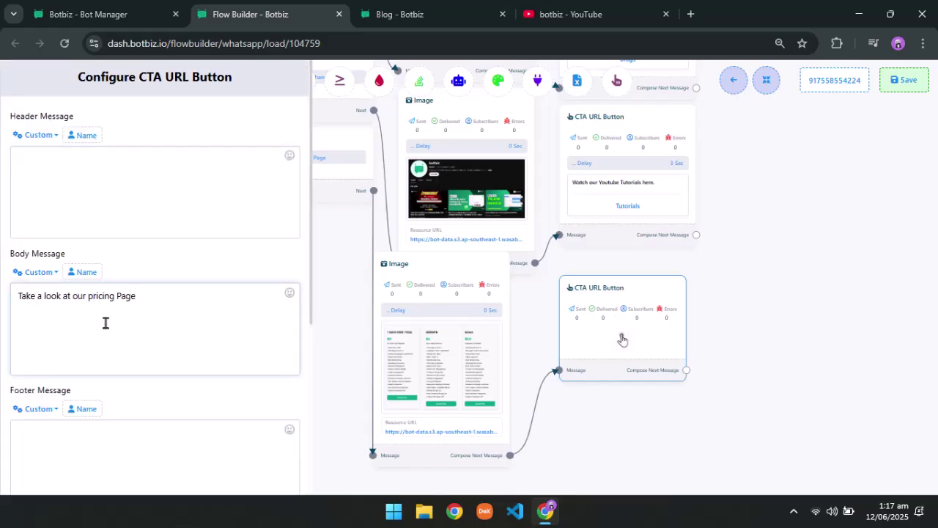
pyautogui.scroll(-5, 106, 322)
pyautogui.click(105, 281)
pyautogui.write('Pricings')
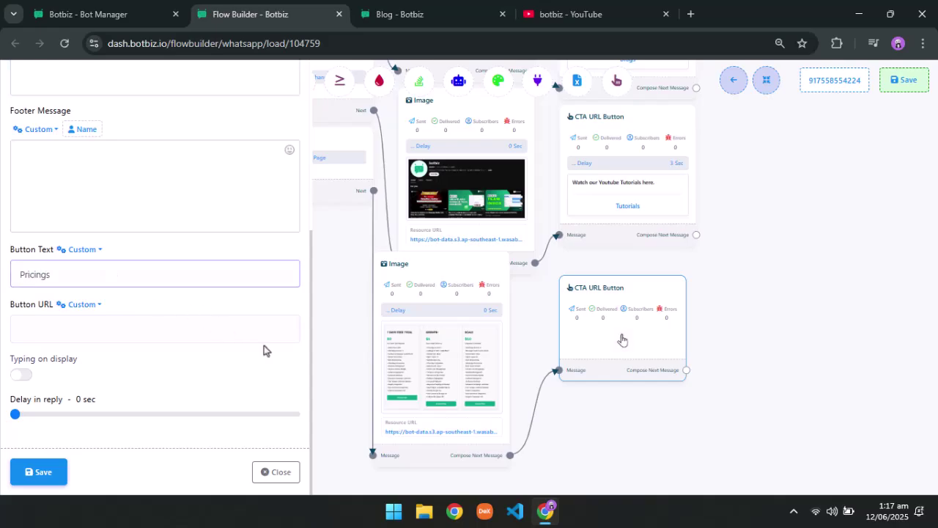
pyautogui.click(137, 331)
pyautogui.click(400, 14)
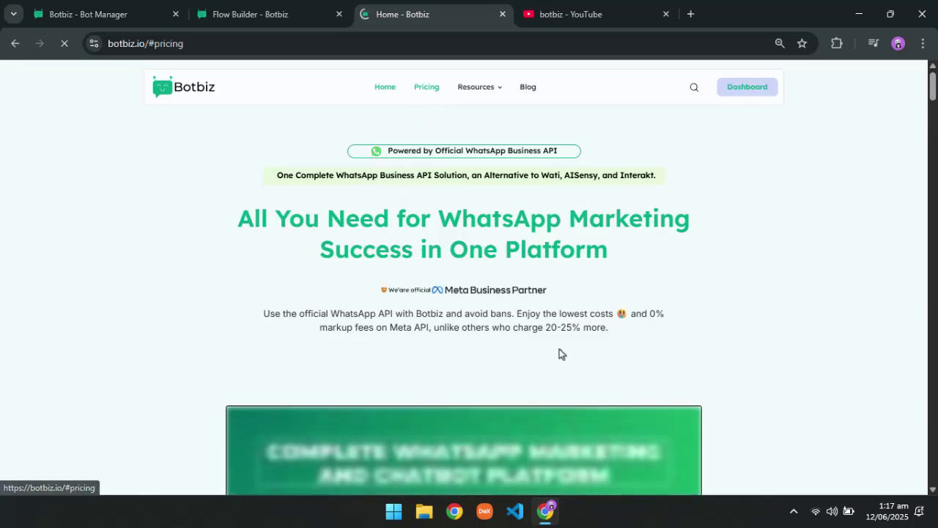
pyautogui.click(336, 46)
pyautogui.click(334, 49)
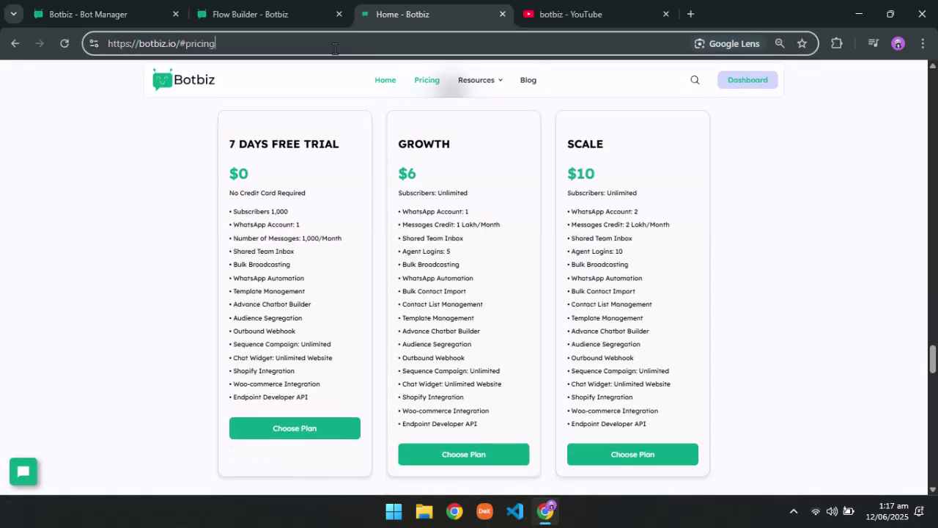
pyautogui.moveTo(335, 49); pyautogui.dragTo(77, 51)
pyautogui.hotkey('ctrl', 'c')
pyautogui.click(249, 14)
pyautogui.click(178, 315)
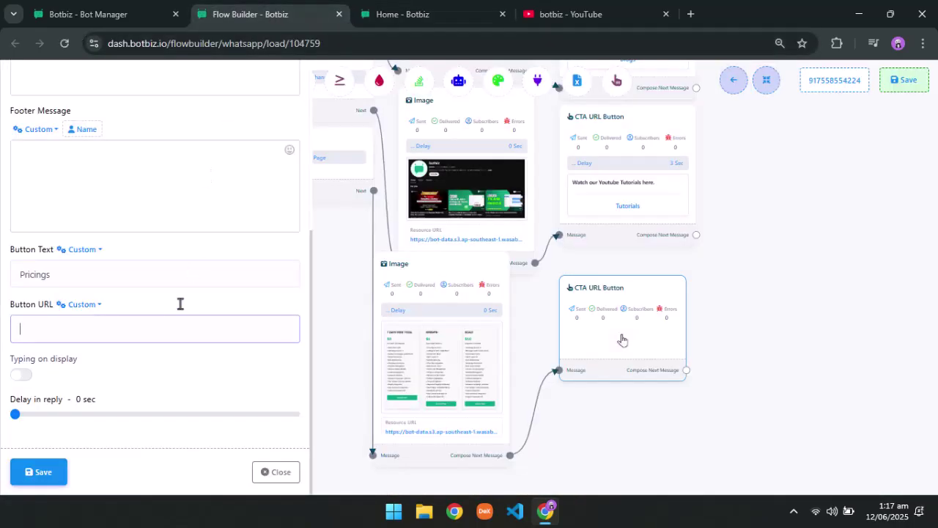
pyautogui.hotkey('ctrl', 'v')
pyautogui.click(41, 472)
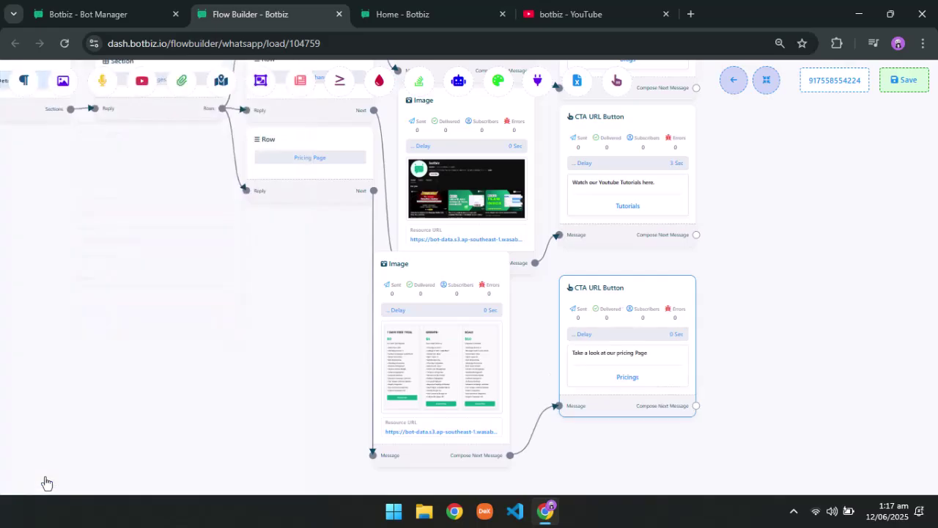
# Fit the whole Blogs, YouTube and Pricing flow into view and save it
pyautogui.click(765, 82)
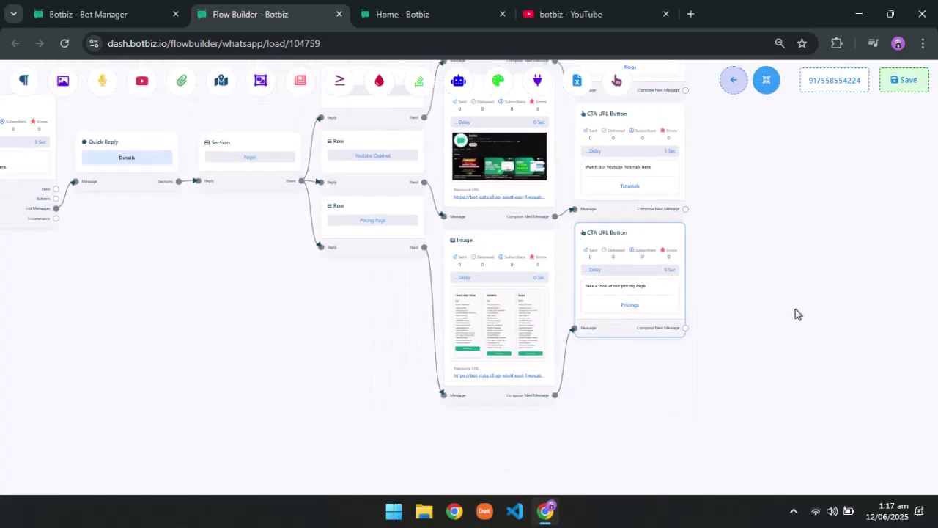
pyautogui.click(893, 83)
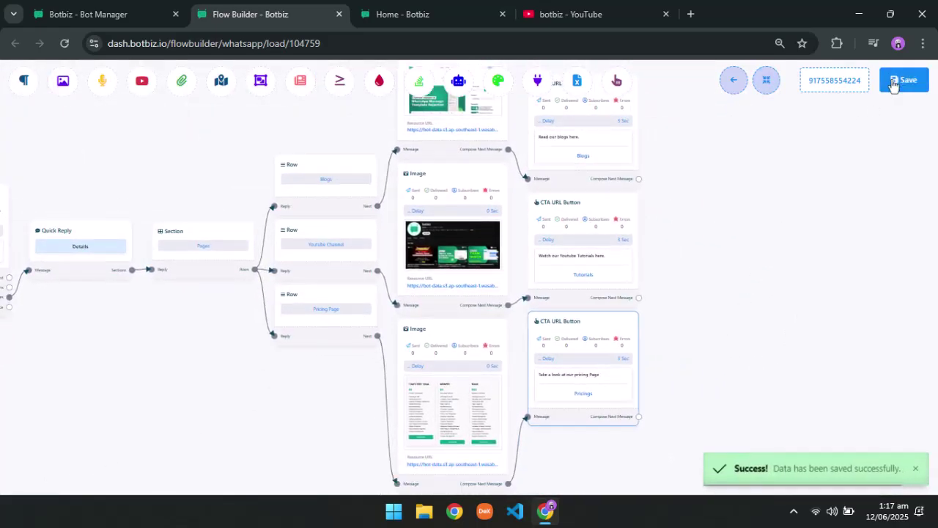